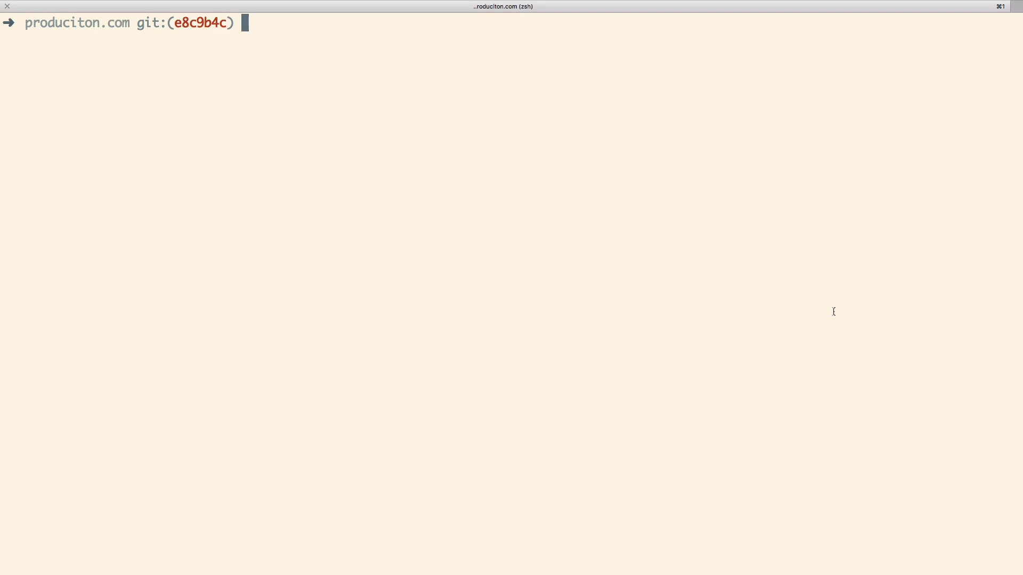
# Visit the Faktory project website and pull the contribsys/faktory Docker image.
pyautogui.hotkey('ctrl', 'Left')
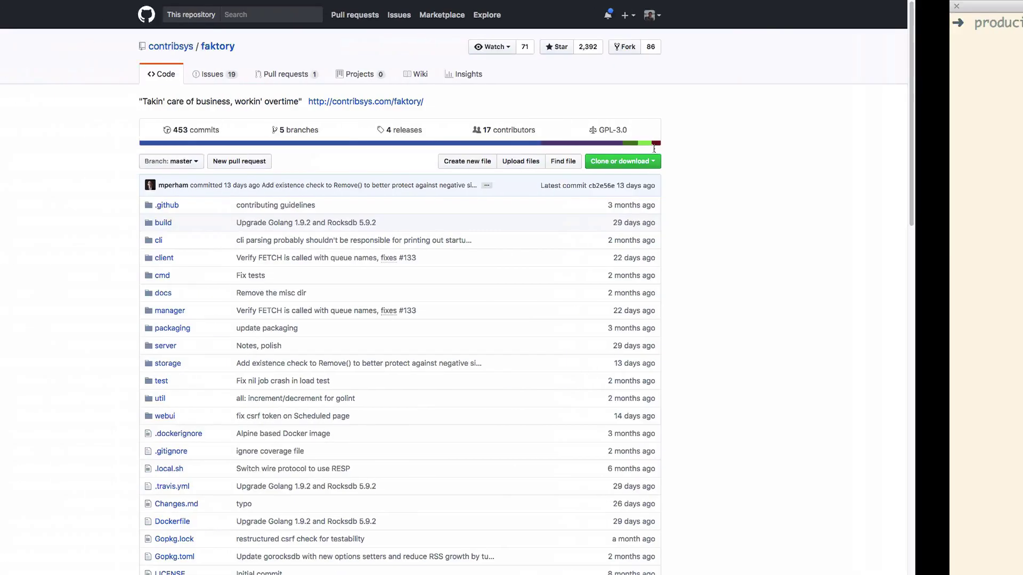
pyautogui.scroll(-5, 98, 246)
pyautogui.scroll(-4, 97, 247)
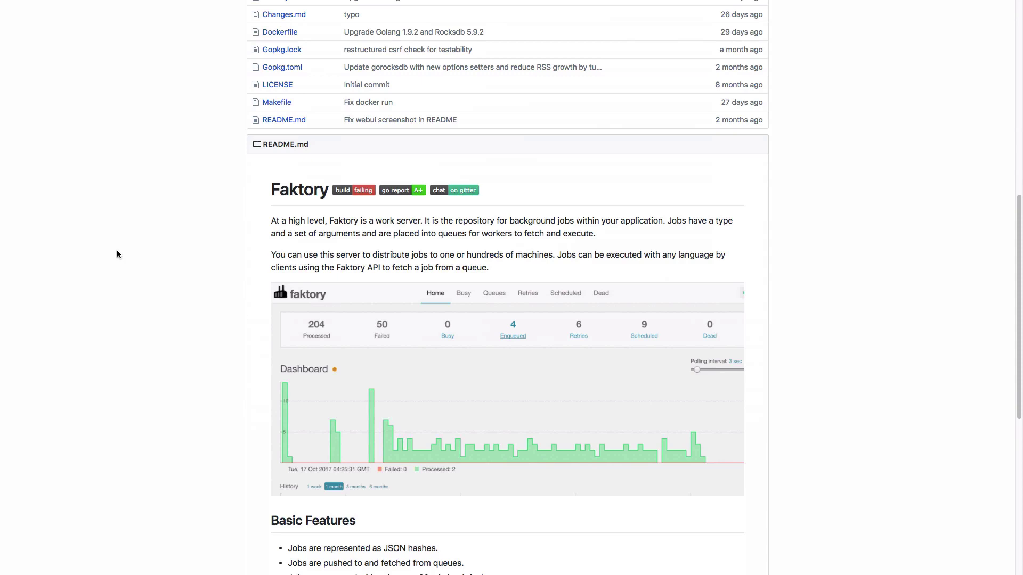
pyautogui.scroll(10, 117, 250)
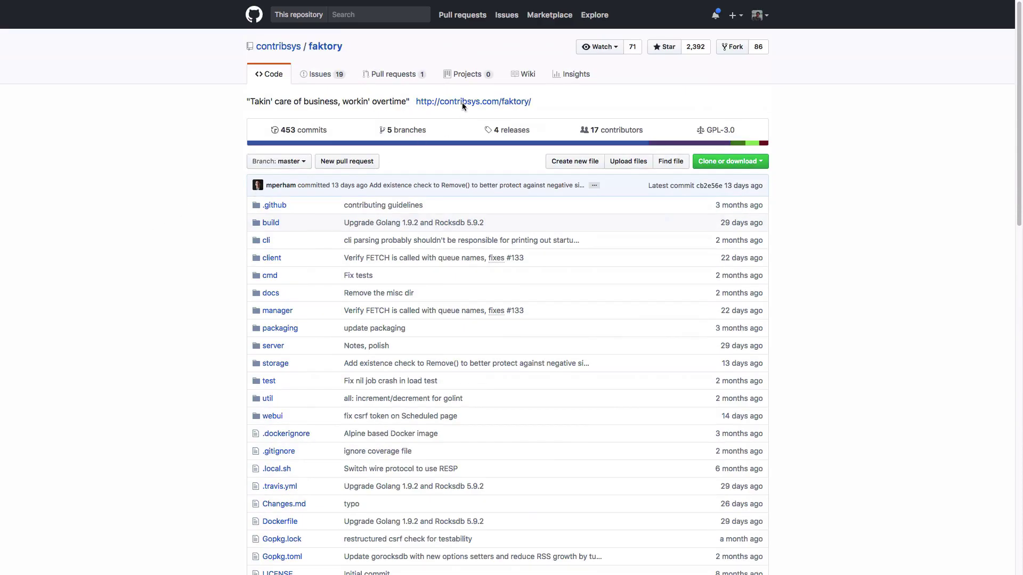
pyautogui.click(463, 101)
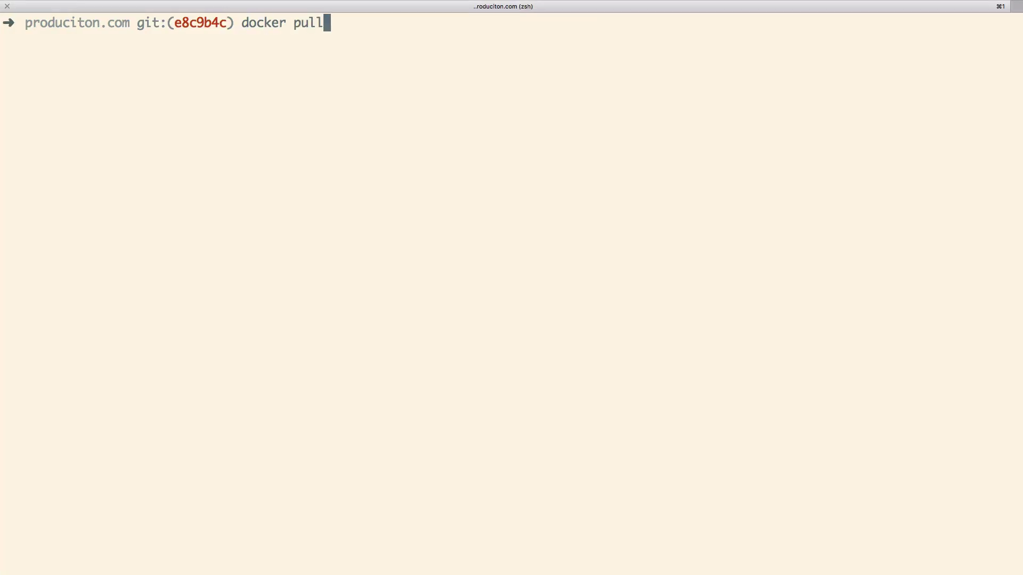
pyautogui.write('docker pull contribsys/faktory:latest')
pyautogui.press('Return')
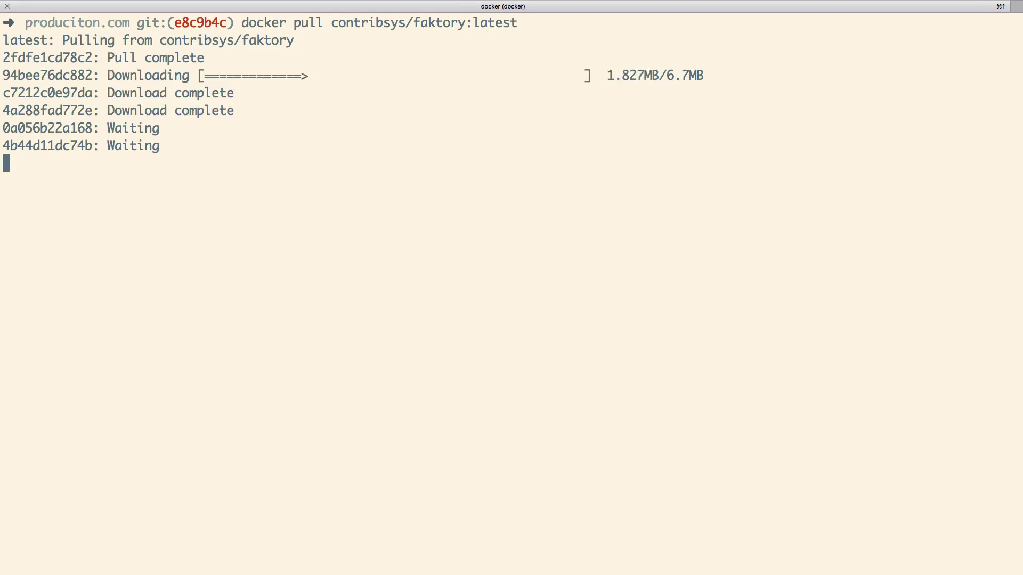
pyautogui.hotkey('ctrl', 'l')
pyautogui.write('docker run --rm -it -v faktory-data:/var/lib/faktory -p 127.0.0.1:7419:7419 -p 127.0.0.1:7420:7420 contribsys/faktory:latest /faktory -b 0.0.0.0:7419 -e development')
# Start the Faktory container and check its Busy, Queues and Home dashboard pages.
pyautogui.press('Return')
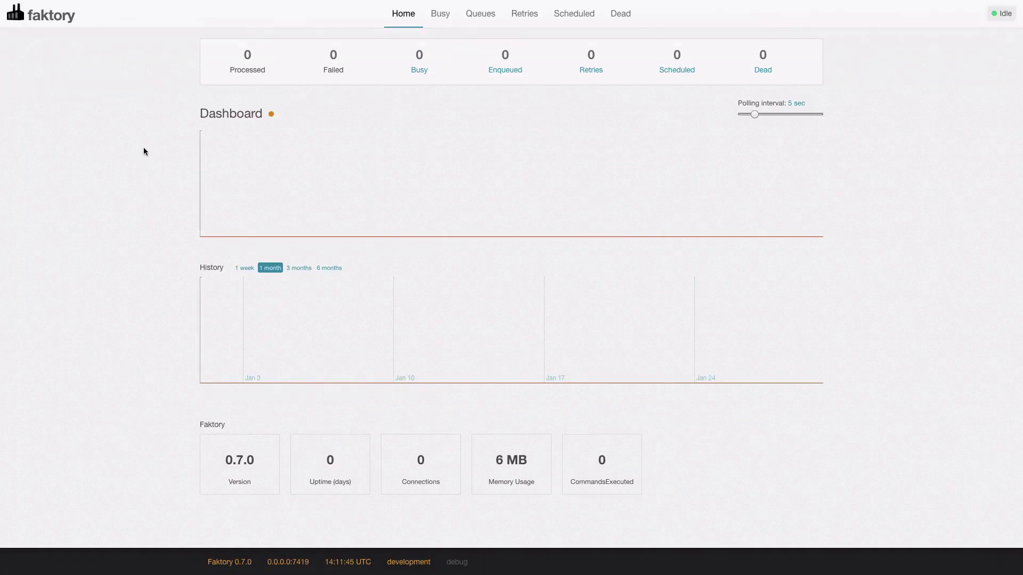
pyautogui.click(439, 13)
pyautogui.click(481, 14)
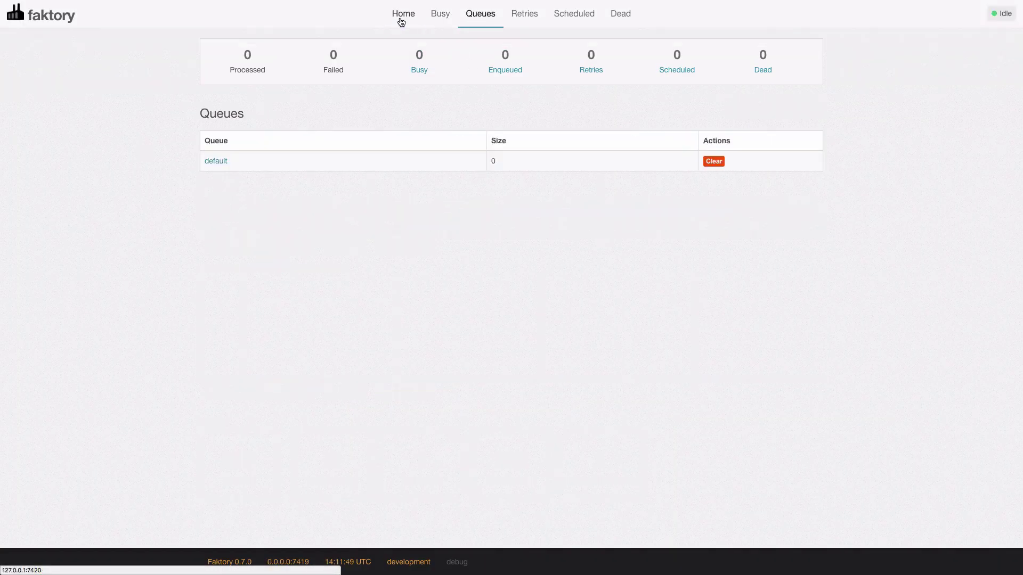
pyautogui.click(403, 14)
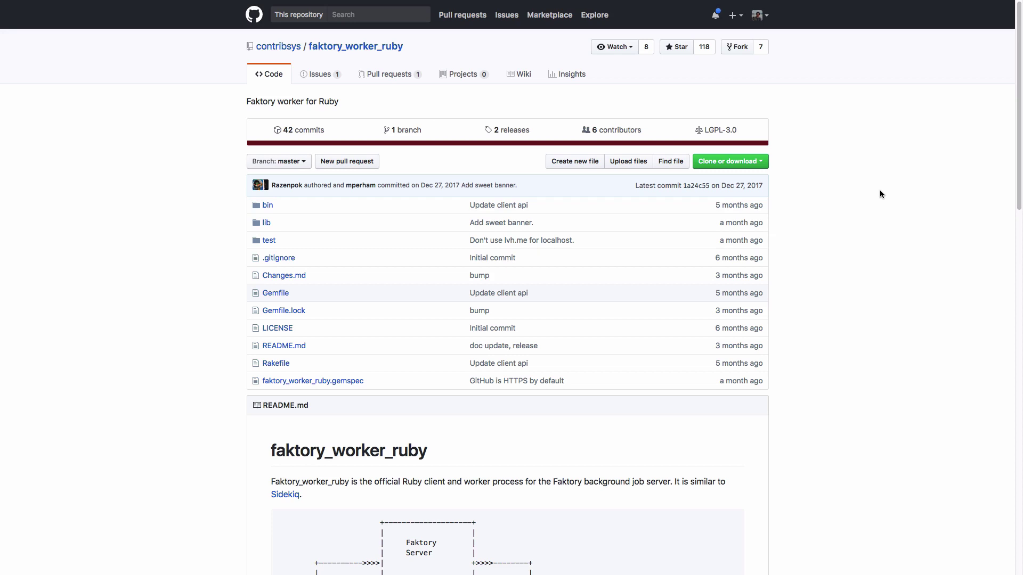
pyautogui.scroll(-3, 839, 239)
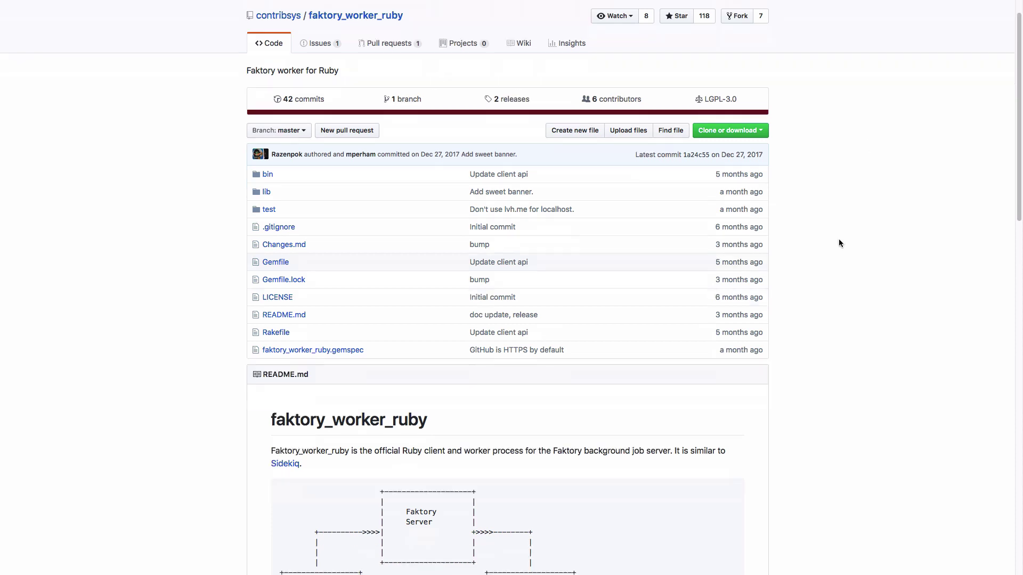
pyautogui.scroll(-5, 839, 239)
pyautogui.scroll(-3, 839, 238)
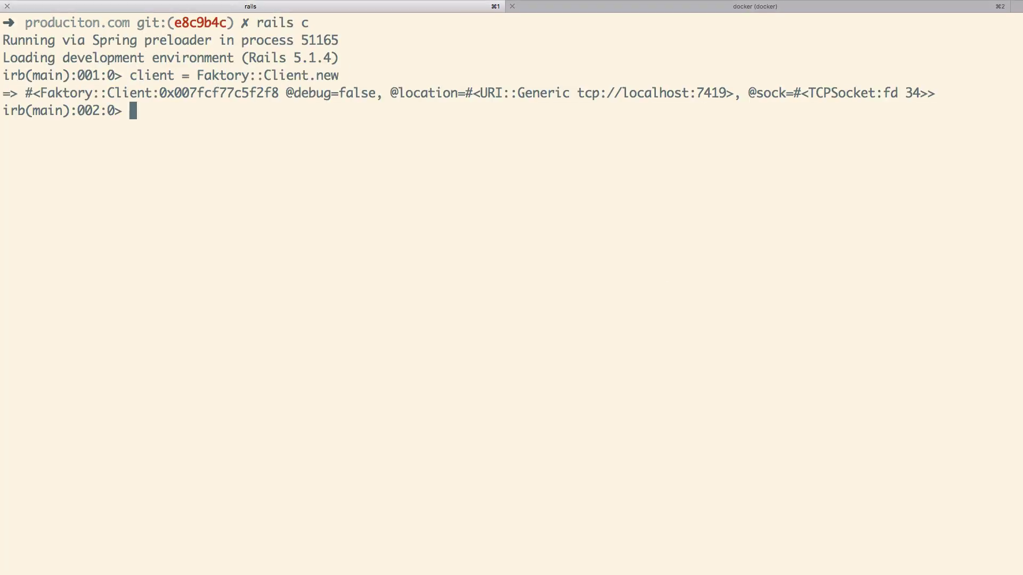
pyautogui.write("client.info['faktory']['total_enque")
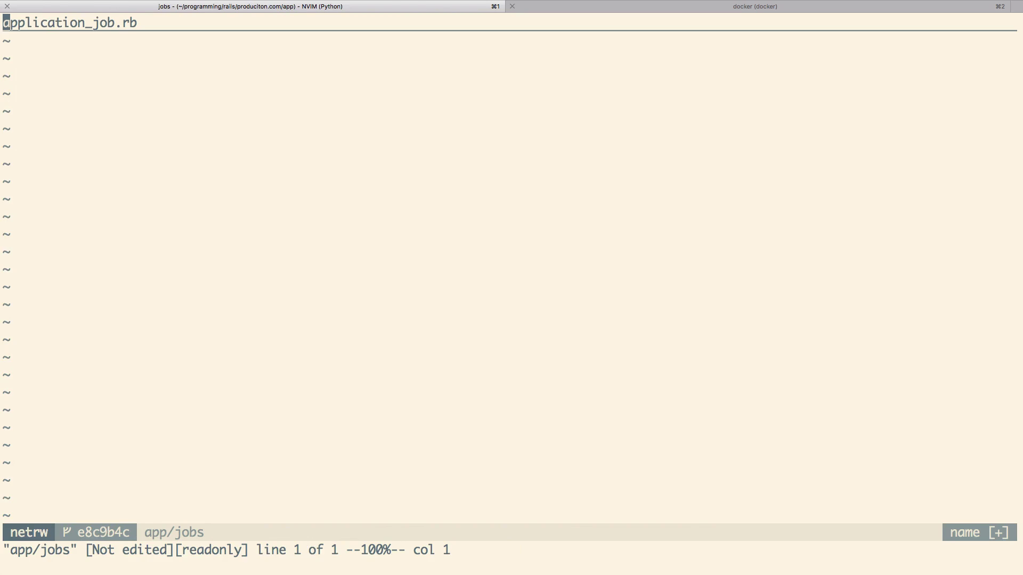
# Create app/jobs/mailer_job.rb and begin a MailerJob class including Faktory::Job.
pyautogui.press('%')
pyautogui.write('mailer_job.rb')
pyautogui.press('Return')
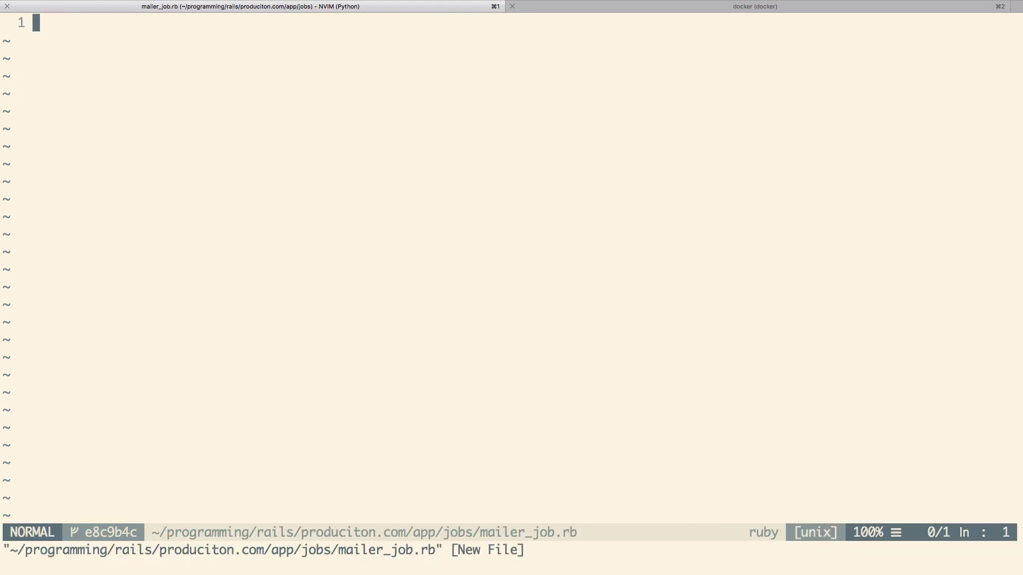
pyautogui.write('iclass mail')
pyautogui.hotkey('ctrl', 'n')
pyautogui.press('Return')
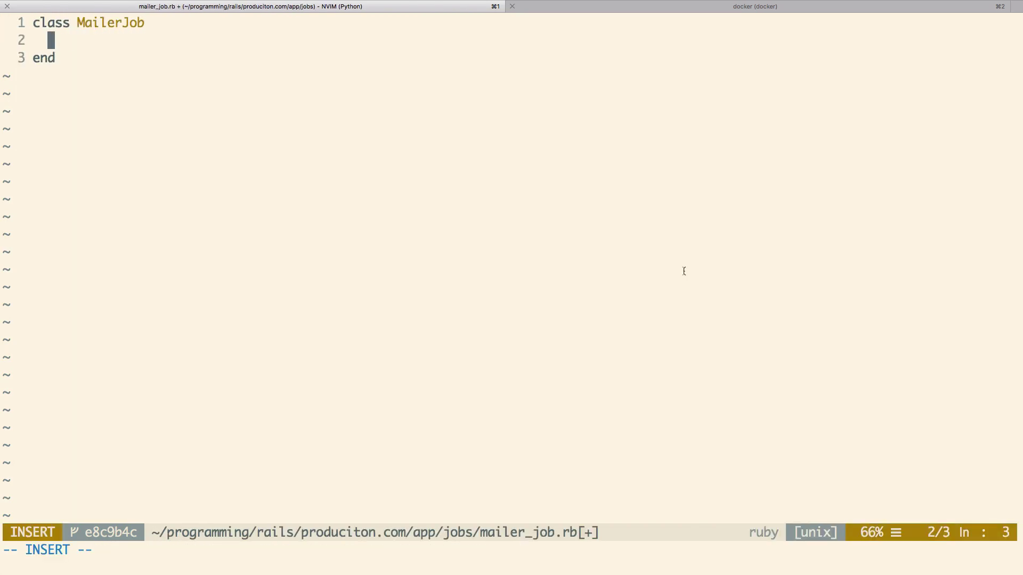
pyautogui.write('include Fac')
pyautogui.press('BackSpace')
pyautogui.write('ktory::Job')
pyautogui.press('Return')
pyautogui.press('Return')
pyautogui.write('def perform(mailer,')
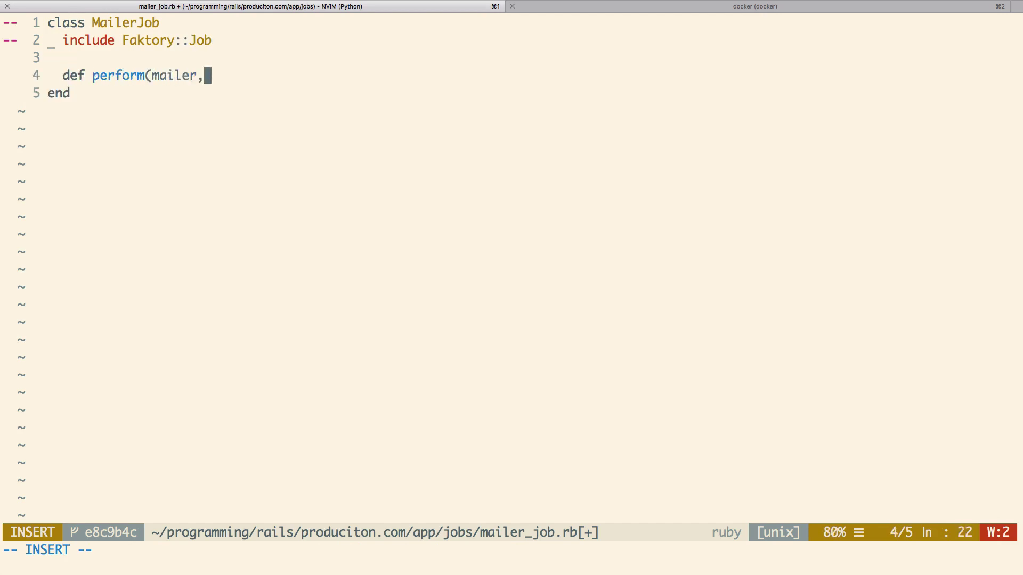
pyautogui.write(' action, *args)')
# Write the perform method delivering the mailer action and save the file.
pyautogui.press('Return')
pyautogui.write('mailer.constantize.send')
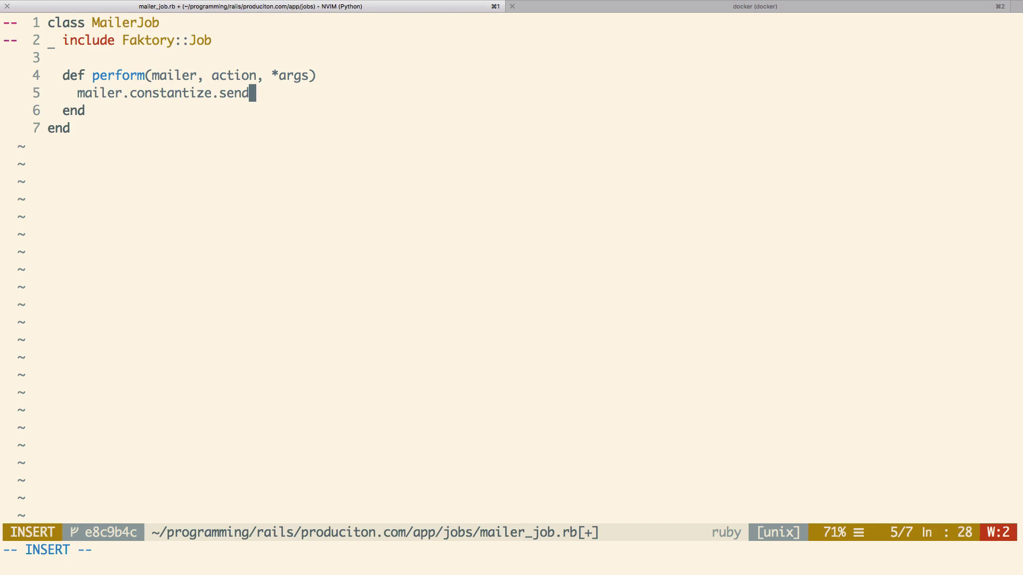
pyautogui.write('(action.to_sym, *args).deliver_now!')
pyautogui.press('Escape')
pyautogui.press(':')
pyautogui.press('w')
pyautogui.press('Return')
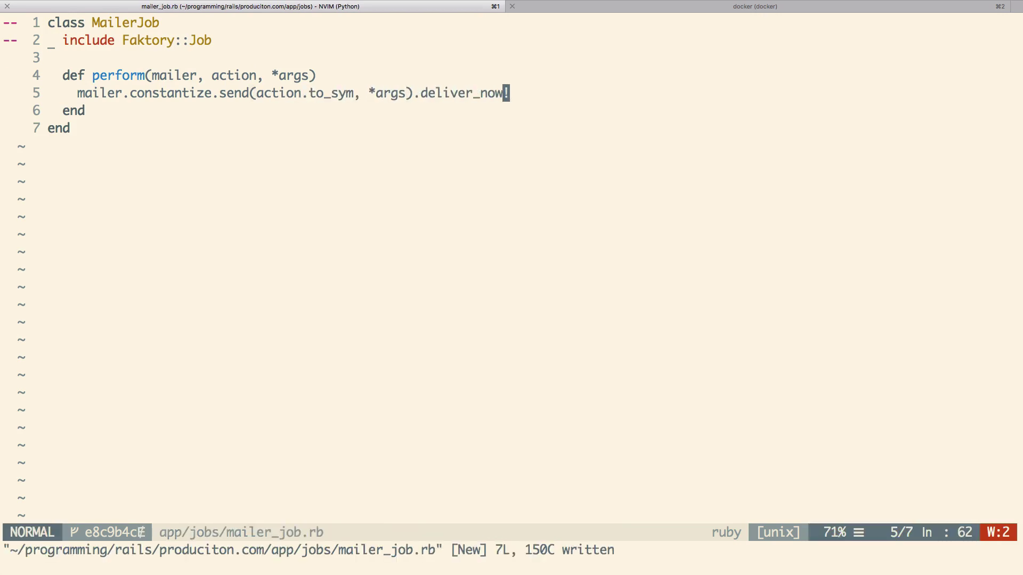
# Undo an accidentally duplicated perform line and save mailer_job.rb again.
pyautogui.press('y')
pyautogui.press('y')
pyautogui.press('p')
pyautogui.press('u')
pyautogui.press(':')
pyautogui.press('w')
pyautogui.press('Return')
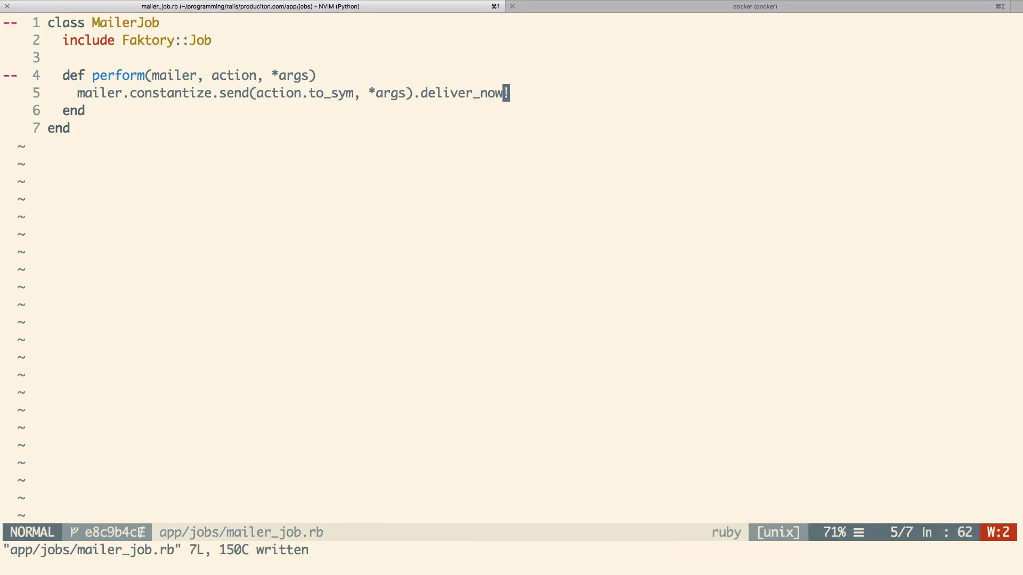
# In checklist.rb, make share_with call MailerJob.perform_async with current_user, user and checklist ids.
pyautogui.hotkey('ctrl', 'p')
pyautogui.write('checkliss')
pyautogui.press('Return')
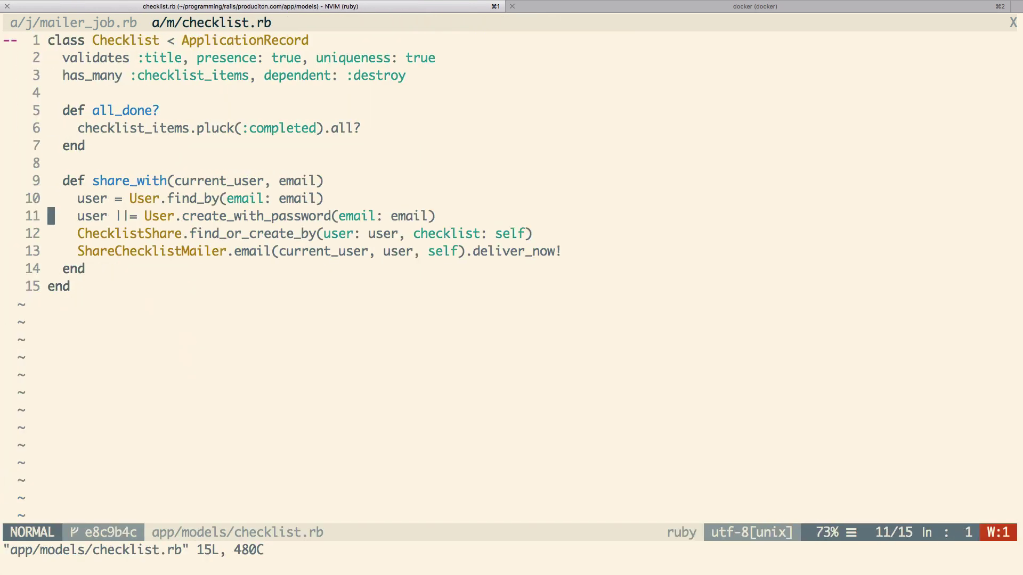
pyautogui.press('j')
pyautogui.press('j')
pyautogui.write('koMailerJob.perform_async("ShareChecklistMailer",')
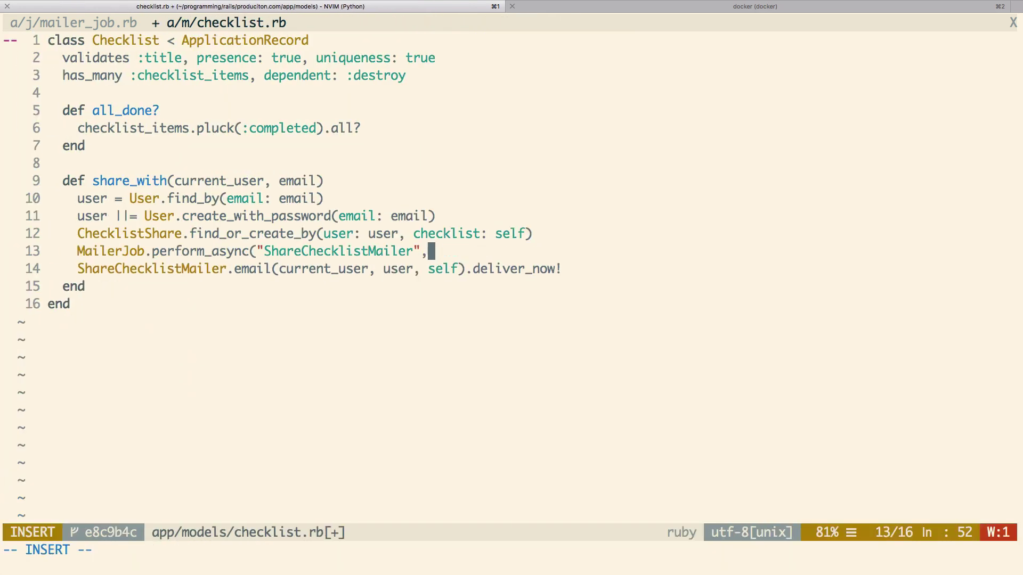
pyautogui.write(' :email,')
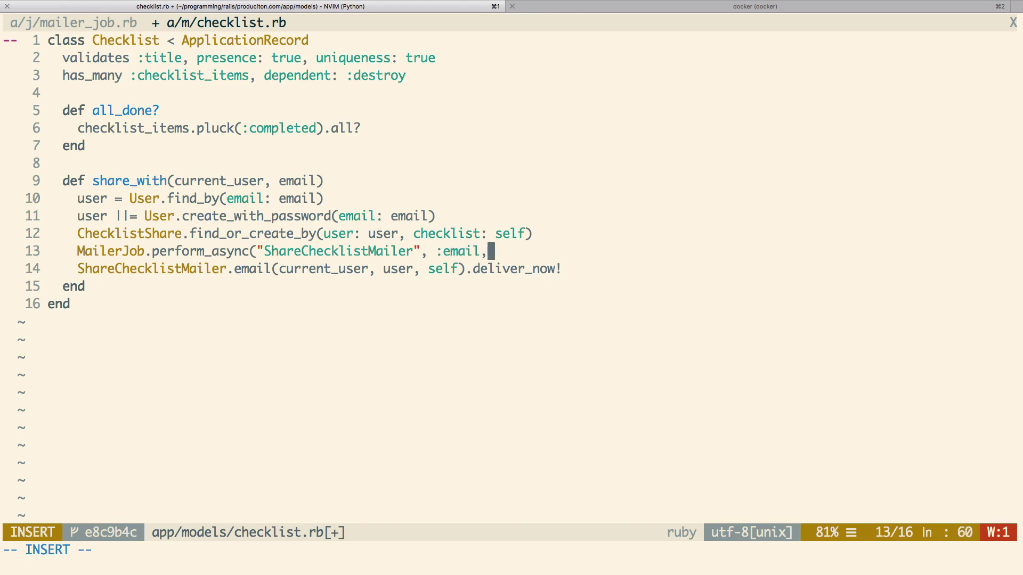
pyautogui.write(' current_us')
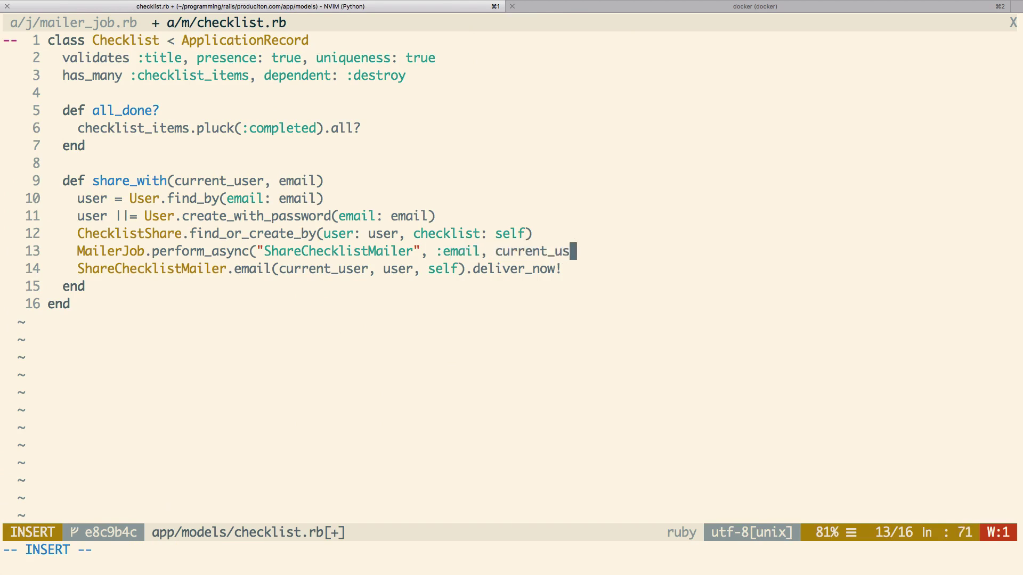
pyautogui.write('er')
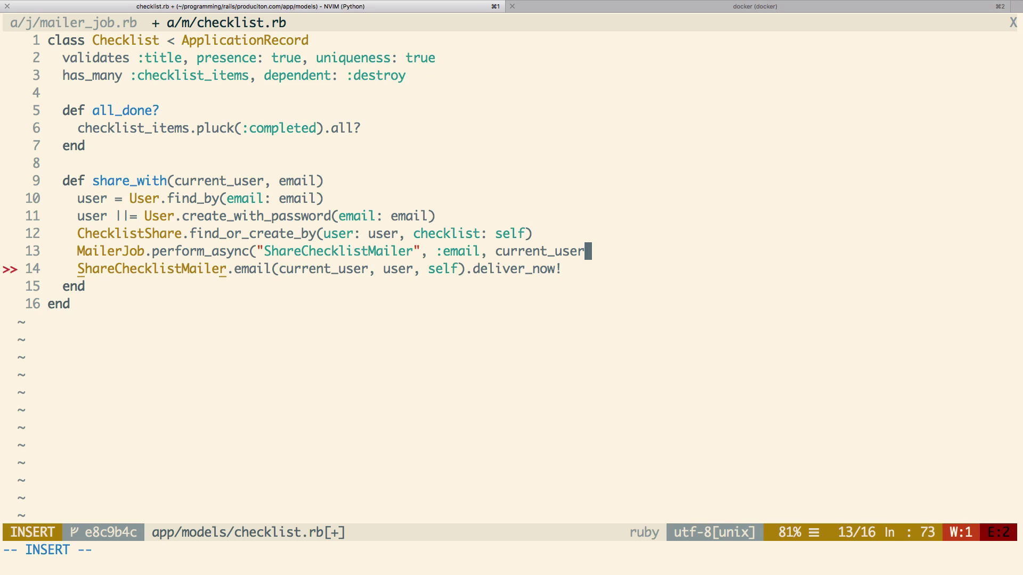
pyautogui.write('.id, user.id,self.id')
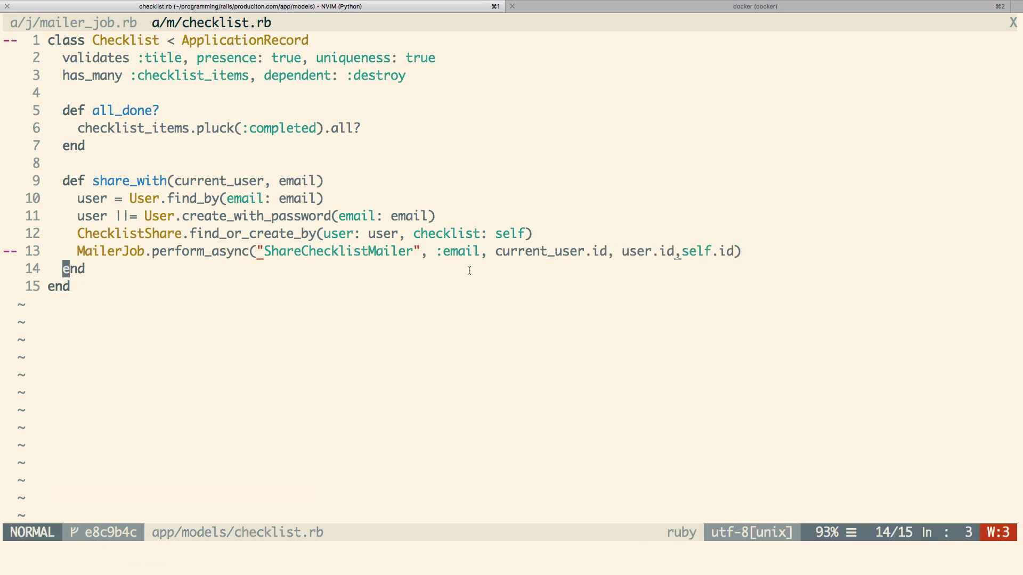
pyautogui.press('super+Tab')
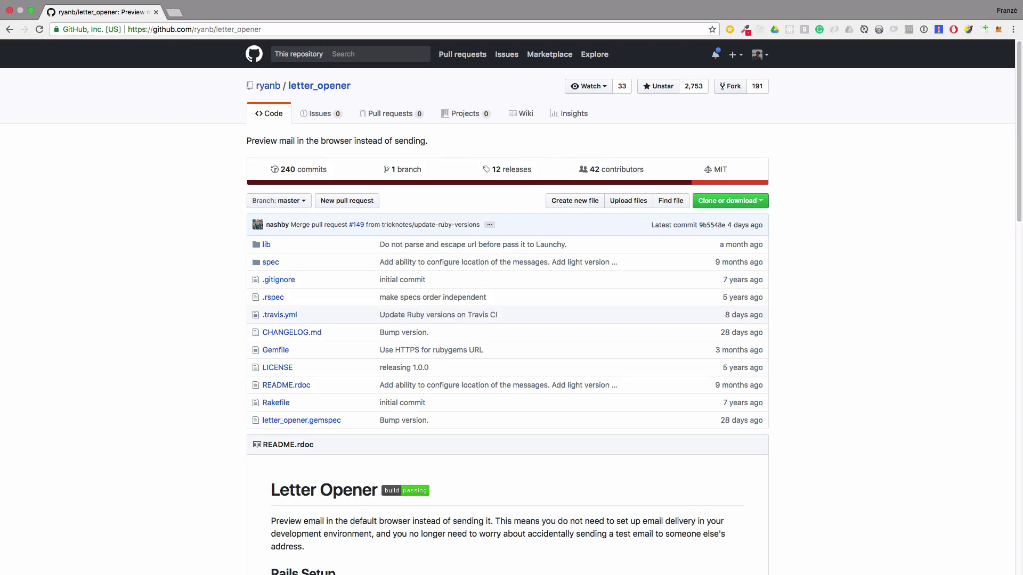
pyautogui.press('super+Tab')
pyautogui.scroll(-3, 755, 351)
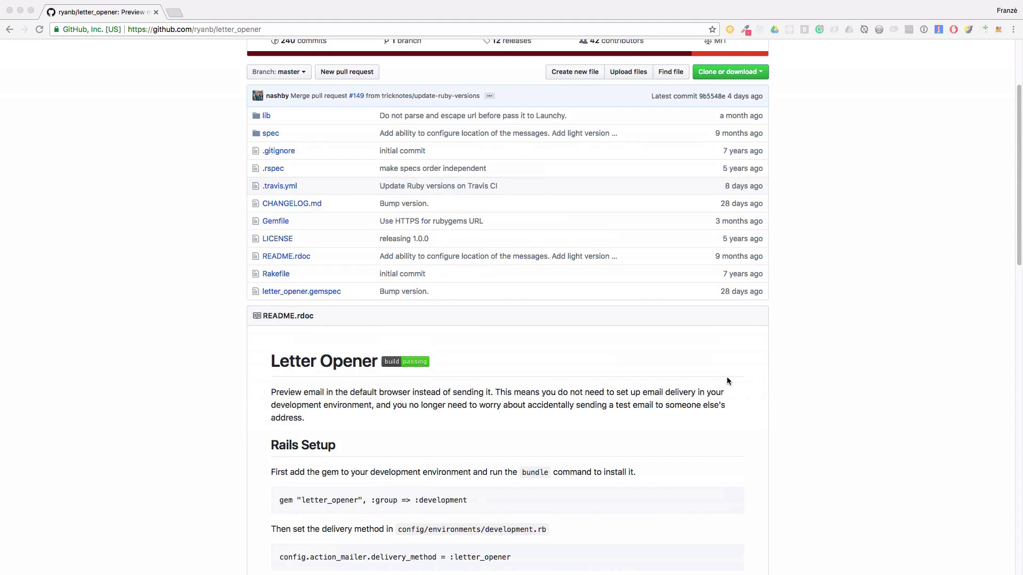
pyautogui.scroll(-2, 726, 376)
pyautogui.click(803, 346)
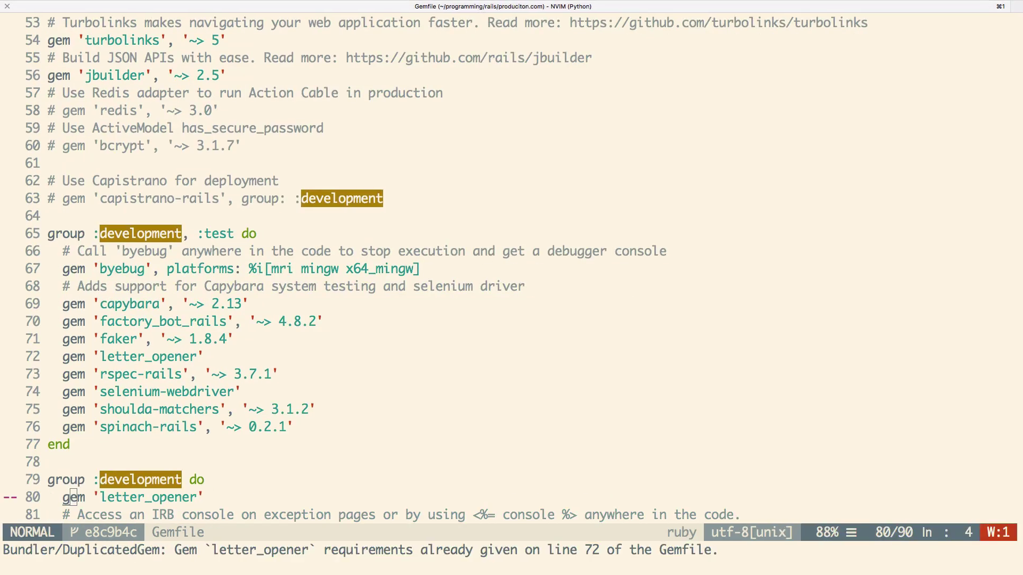
pyautogui.write(':e config/environments/development.rb')
# Copy the mailer configuration lines from the development environment config.
pyautogui.press('Return')
pyautogui.write('29G')
pyautogui.hotkey('shift', 'v')
pyautogui.write('j')
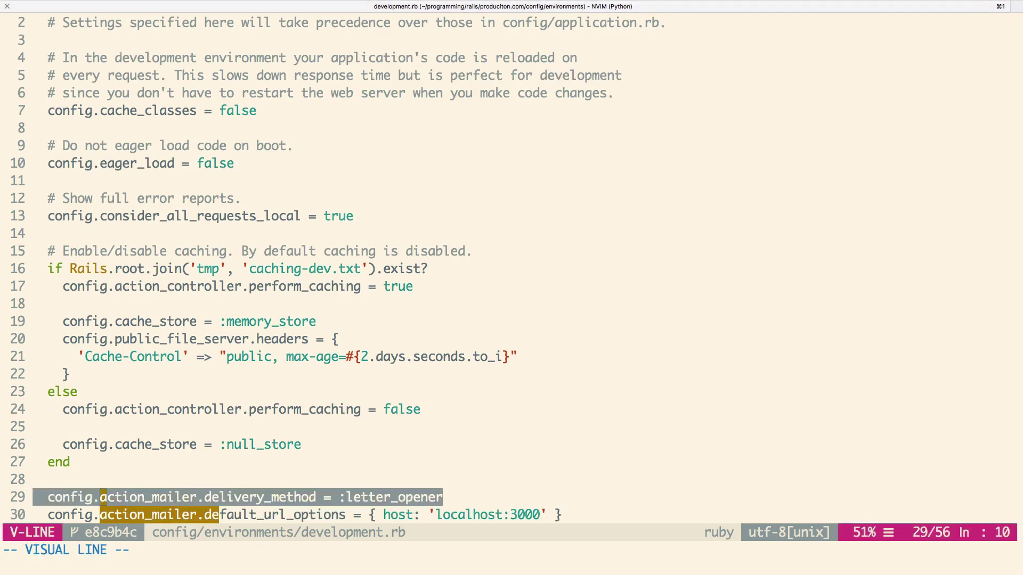
pyautogui.write('y:e config/environments/production.rb')
pyautogui.press('Return')
pyautogui.write('/action_mailer')
# Replace production.rb's commented mailer lines with the Gmail SMTP block, reindent and save.
pyautogui.press('Return')
pyautogui.press('n')
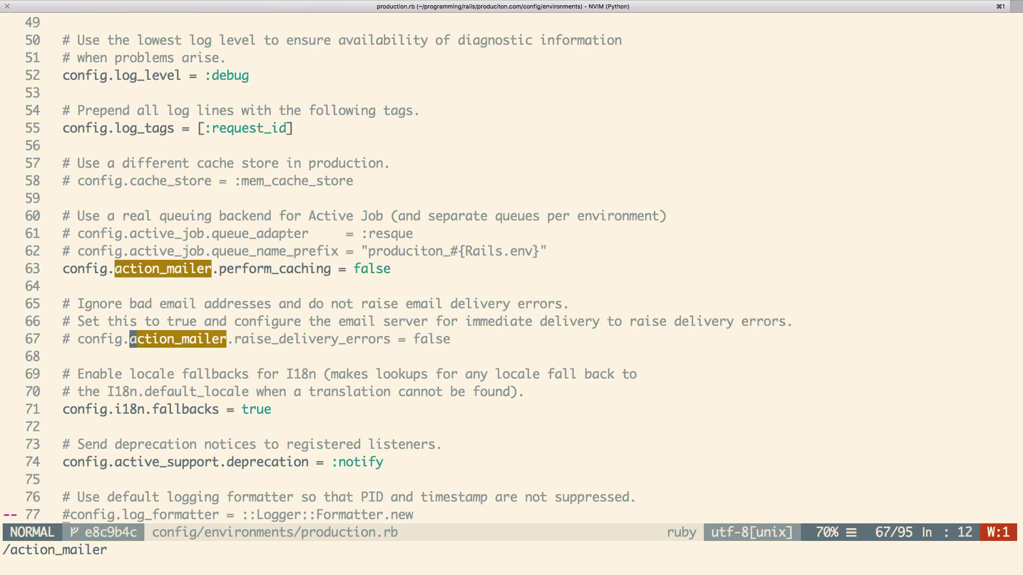
pyautogui.press('k')
pyautogui.hotkey('shift', 'v')
pyautogui.write('jp=:w')
pyautogui.press('Return')
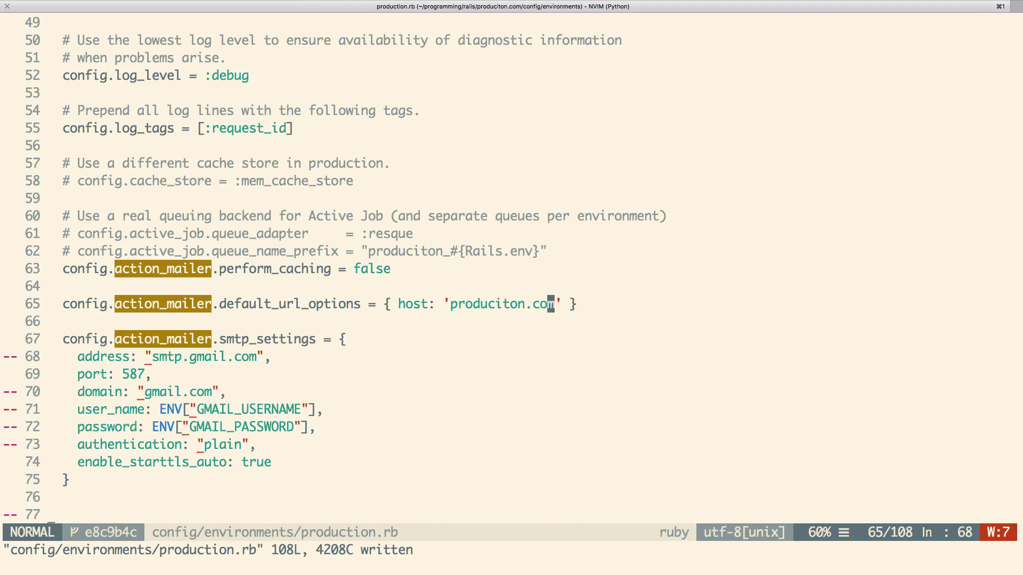
pyautogui.write(':noh')
pyautogui.press('Return')
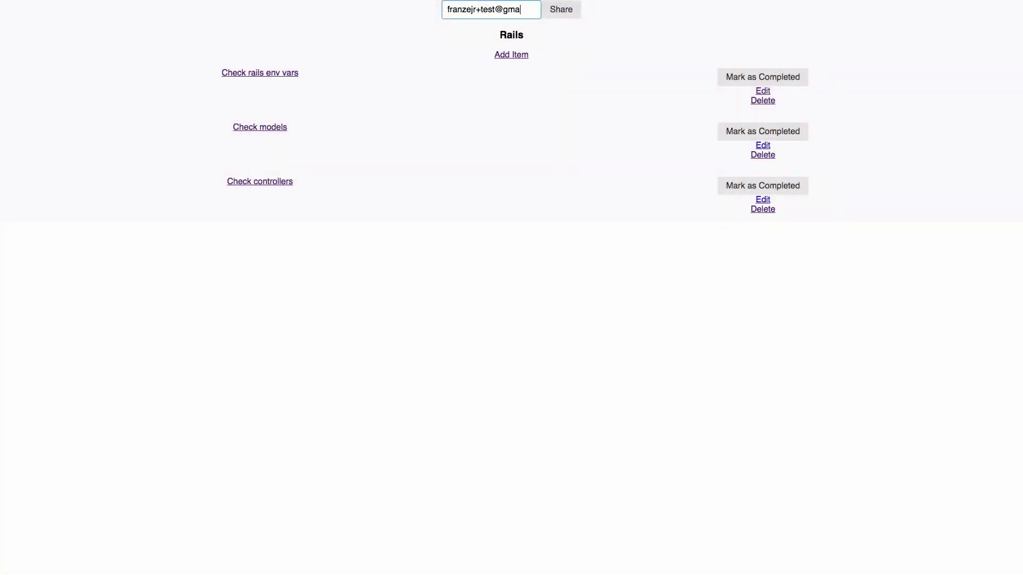
# Submit the checklist share form, then view the MailerJob in Faktory's default queue.
pyautogui.click(288, 23)
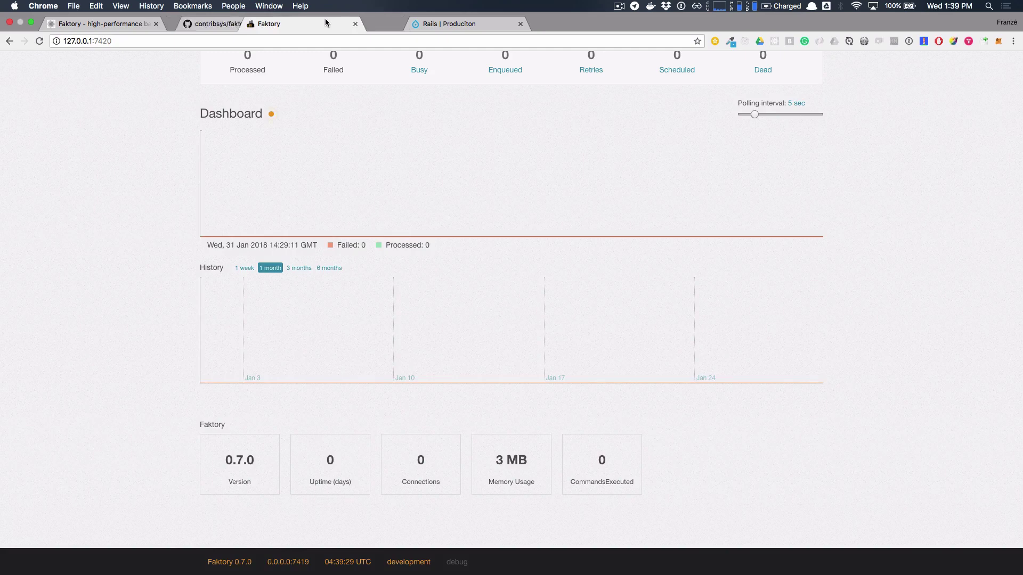
pyautogui.click(449, 24)
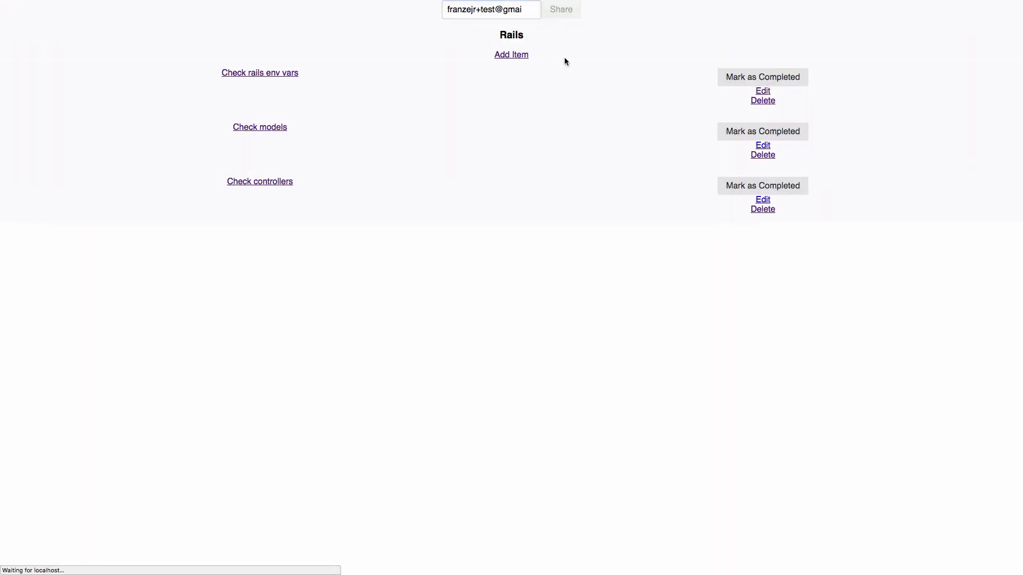
pyautogui.hotkey('ctrl', 'Tab')
pyautogui.click(505, 64)
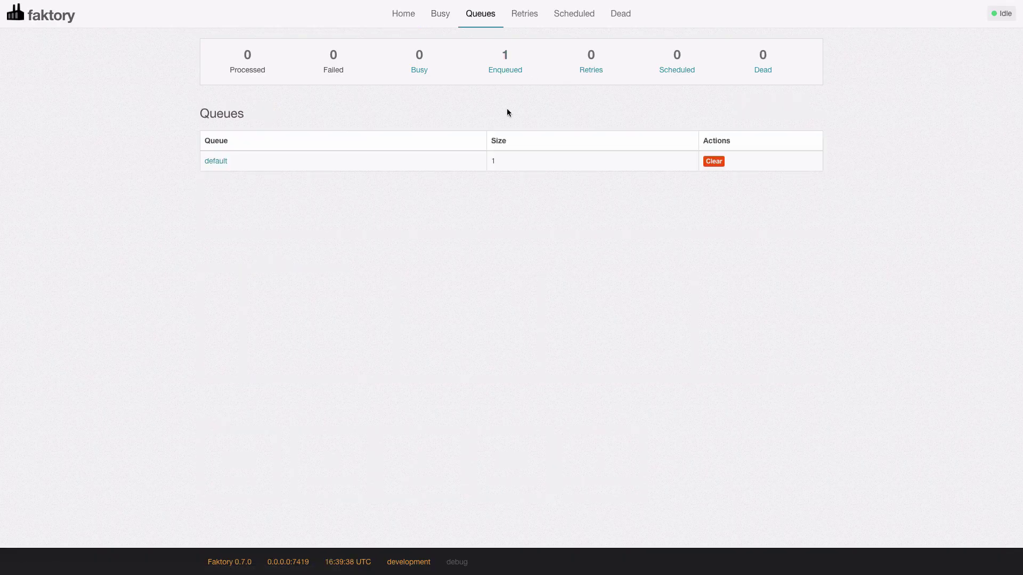
pyautogui.click(215, 161)
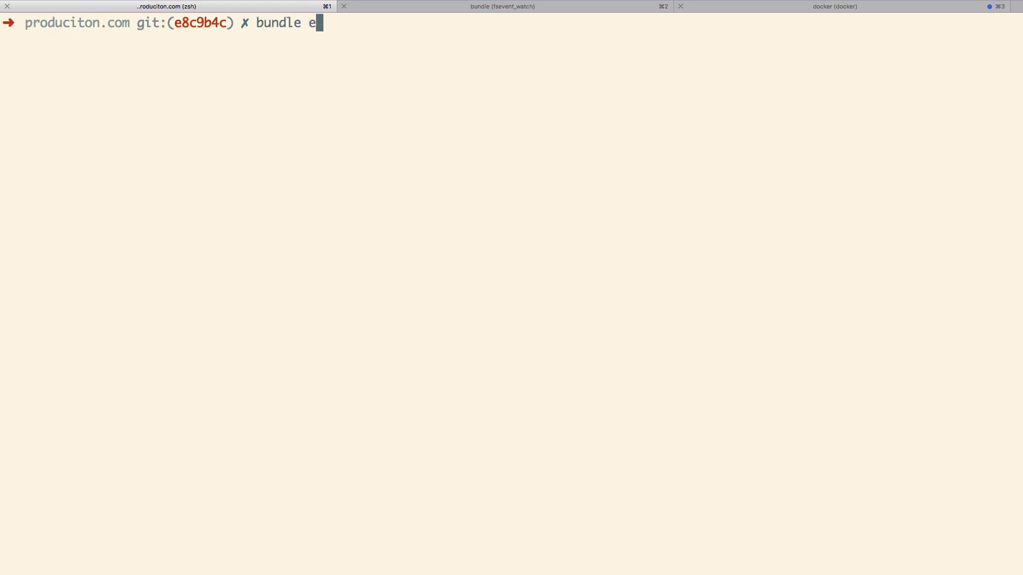
pyautogui.write('xec faktory-worker')
pyautogui.press('Return')
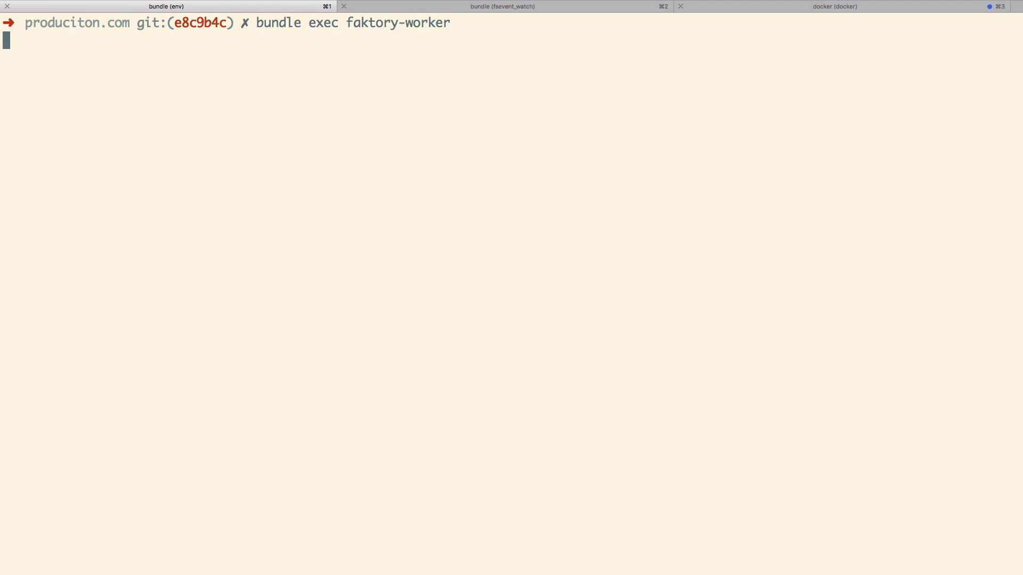
# Run bundle exec faktory-worker and watch it finish the MailerJob in 0.605 sec.
pyautogui.click(778, 299)
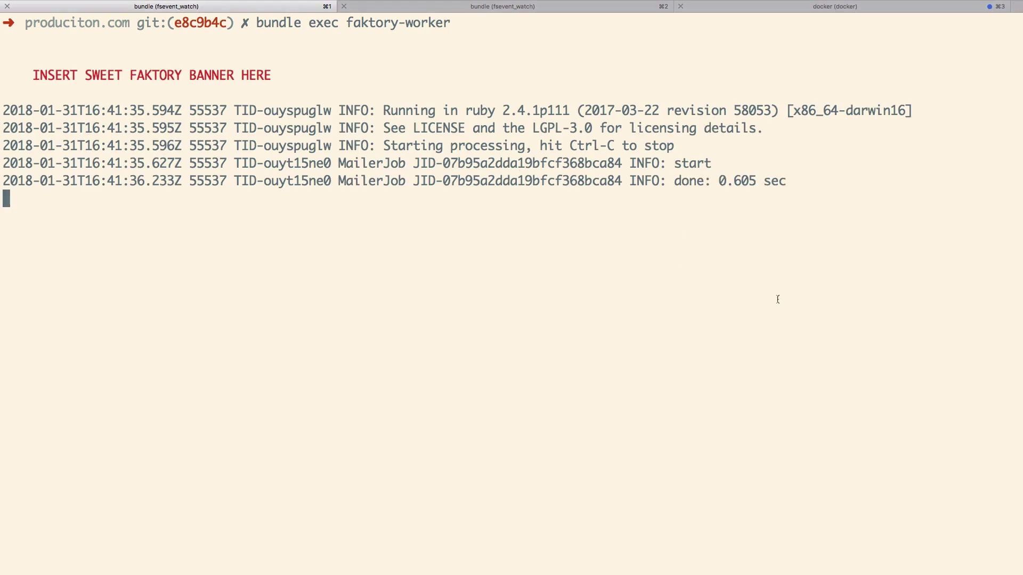
pyautogui.press('Escape')
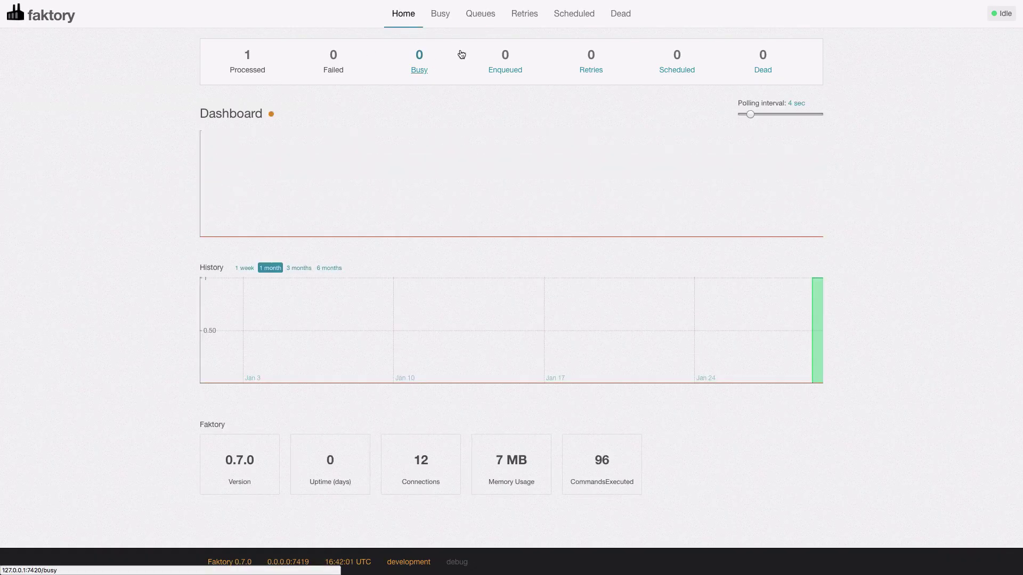
# Check the Processed count of 1 and view the worker process on the Busy page.
pyautogui.click(440, 14)
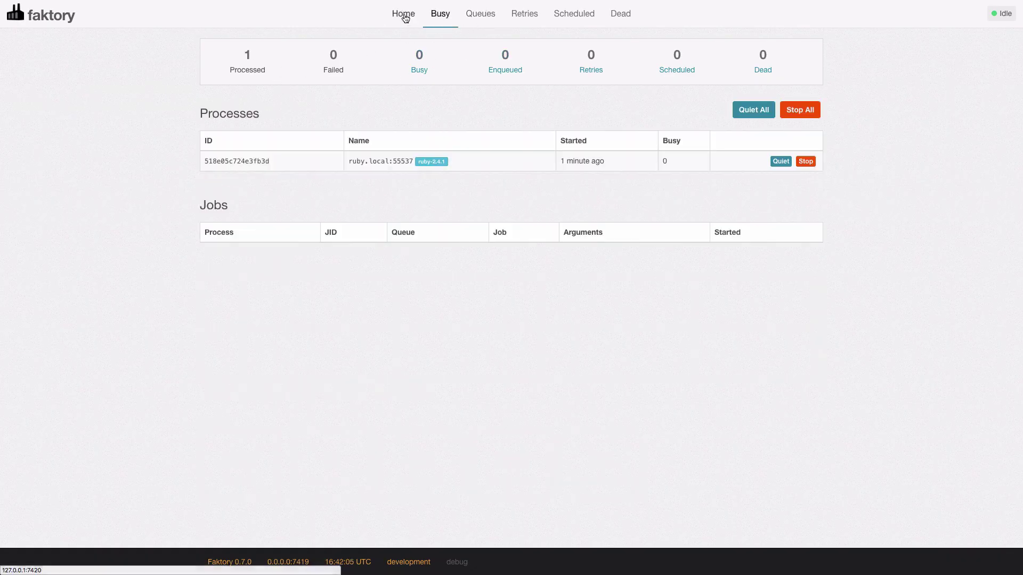
pyautogui.press('super+Tab')
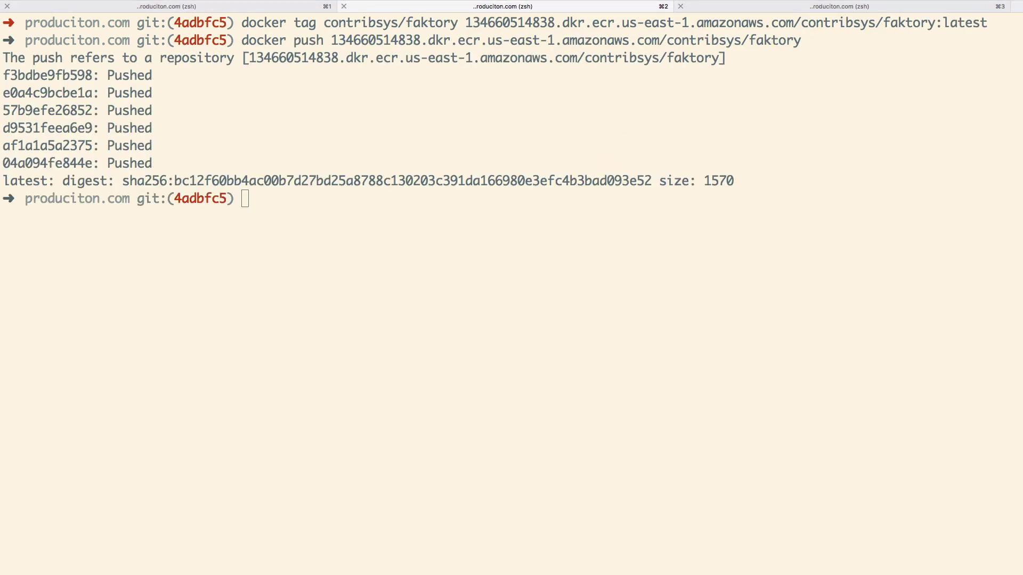
# Tag contribsys/faktory as <ecr-url>/contribsys/faktory:latest and push it to ECR.
pyautogui.press('super+Tab')
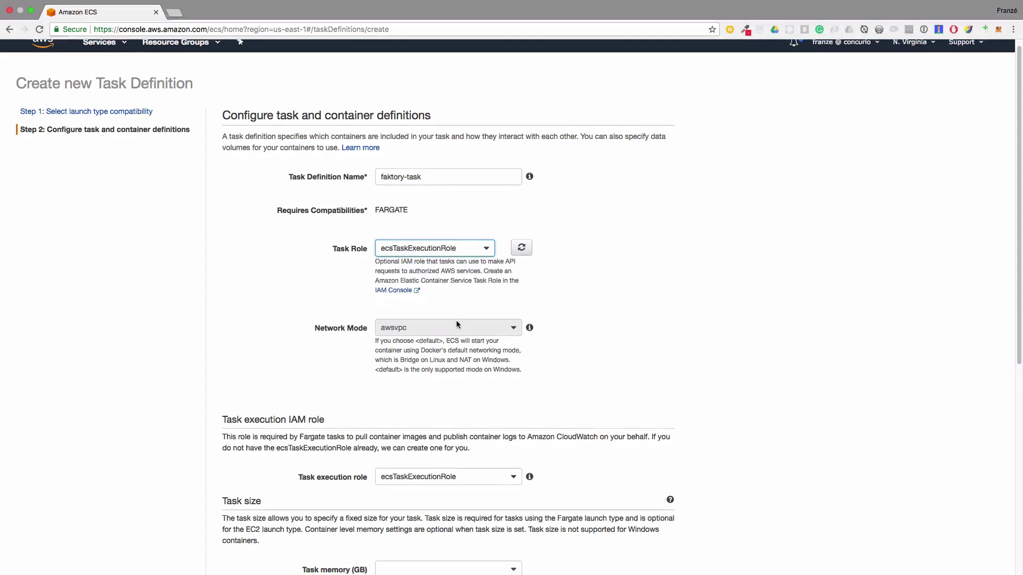
pyautogui.scroll(-5, 448, 336)
# Give faktory-task 0.5GB task memory and 0.25 vCPU task CPU.
pyautogui.click(448, 390)
pyautogui.click(408, 406)
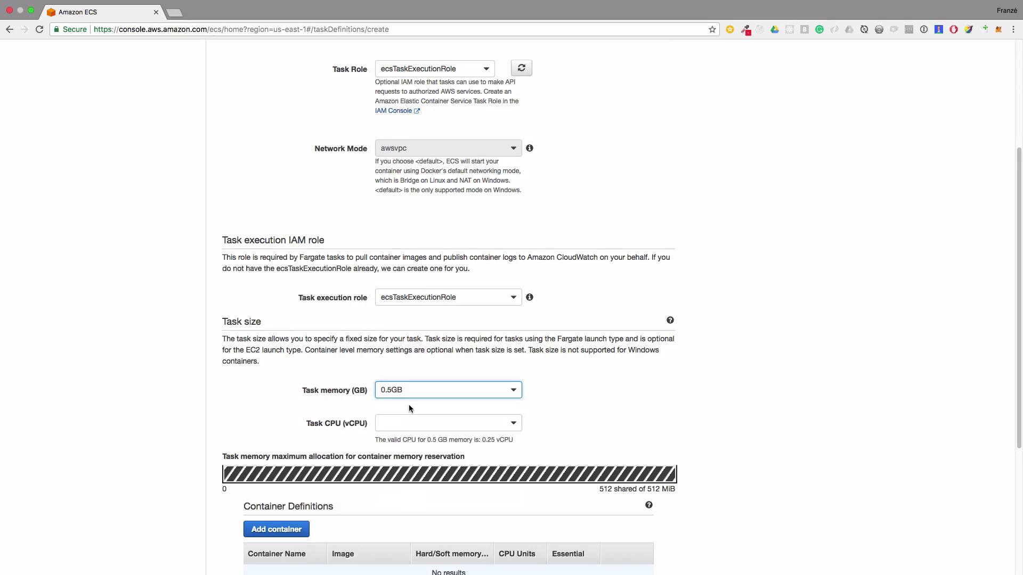
pyautogui.click(448, 423)
pyautogui.click(449, 438)
pyautogui.scroll(-1, 487, 428)
pyautogui.scroll(-3, 430, 423)
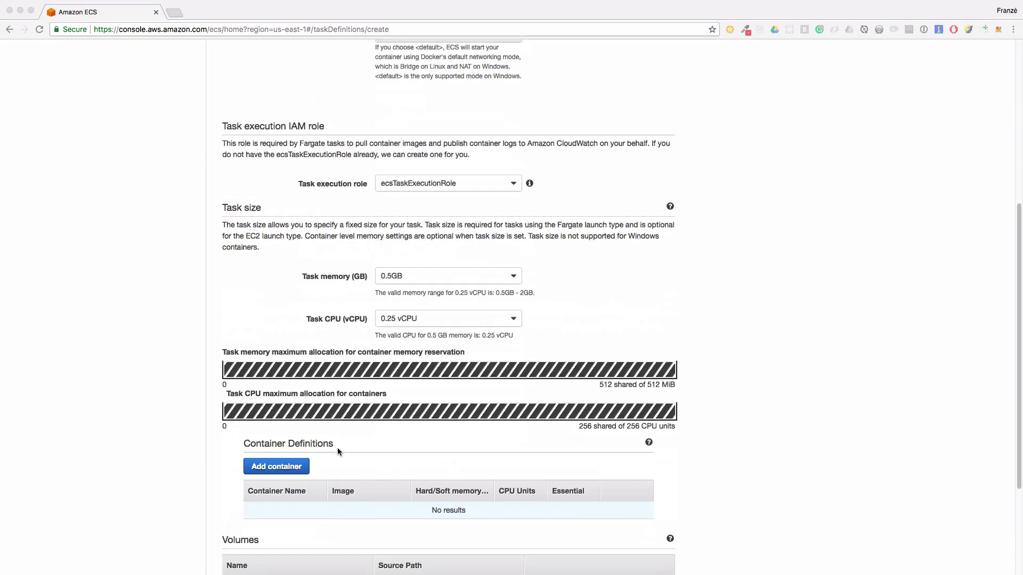
# Add a faktory container with the ECR image address and a FAKTORY_PASSWORD environment variable.
pyautogui.click(276, 441)
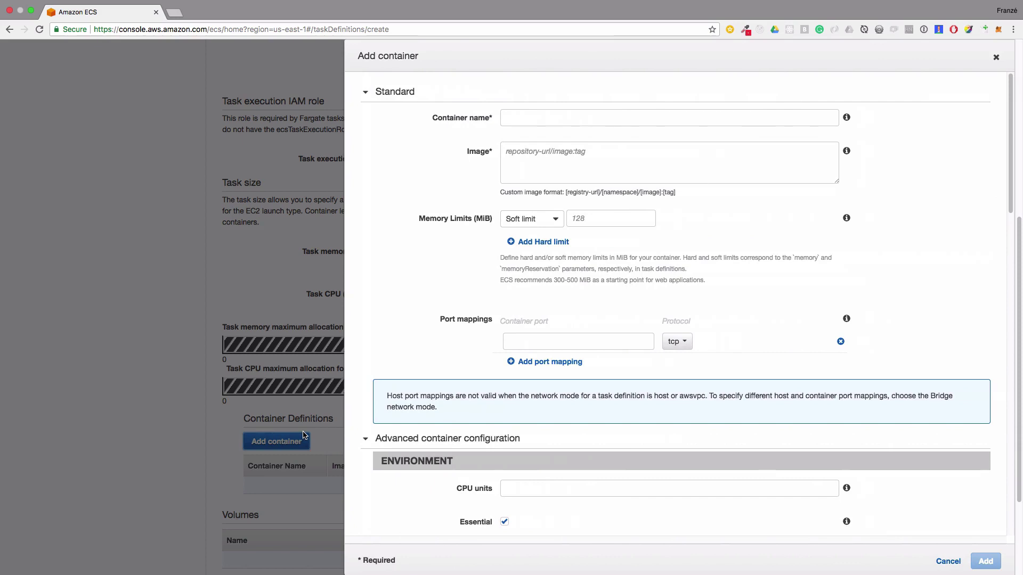
pyautogui.click(546, 118)
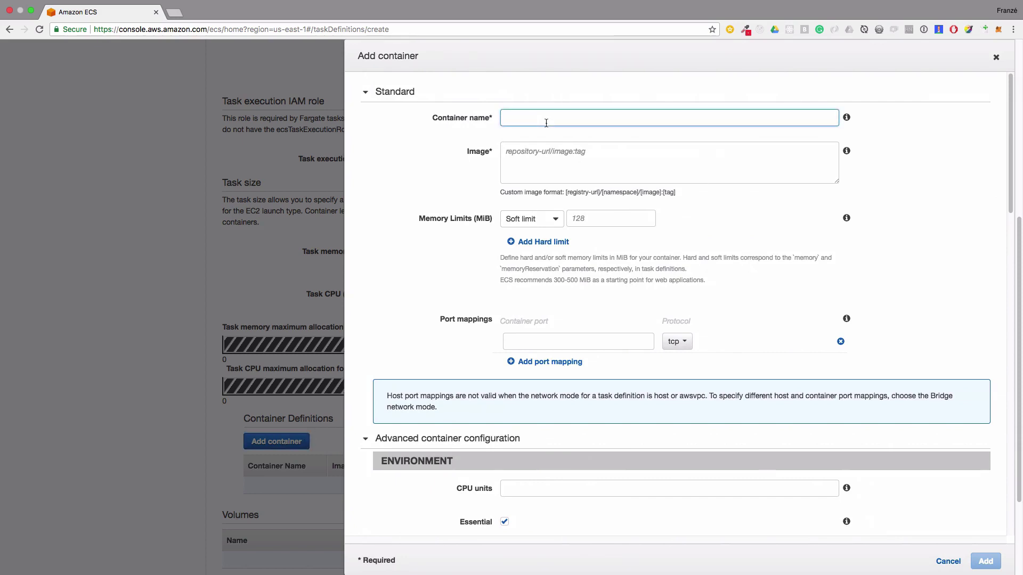
pyautogui.write('faktory')
pyautogui.click(594, 165)
pyautogui.press('super+v')
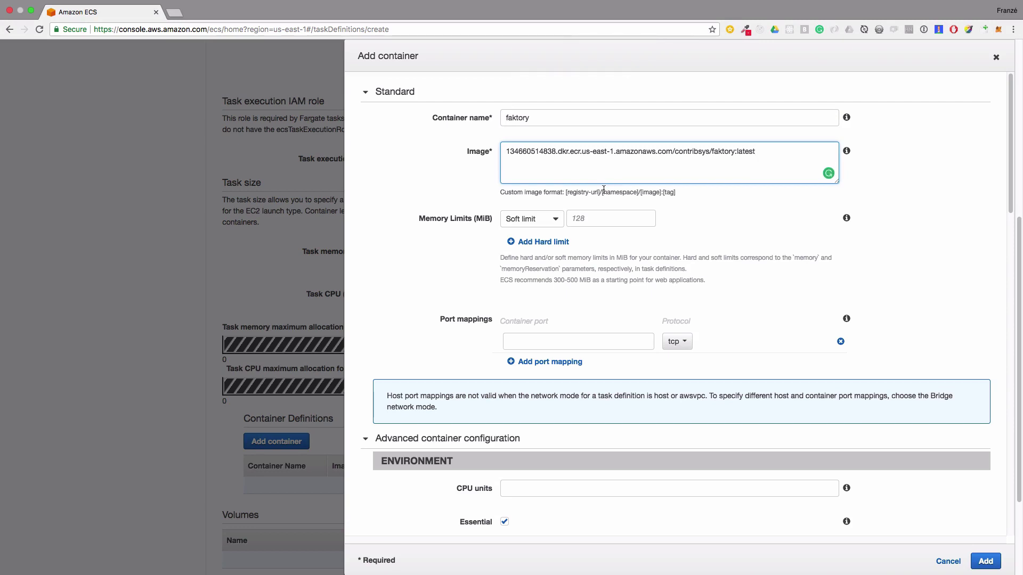
pyautogui.press('super+Tab')
pyautogui.scroll(-2, 595, 278)
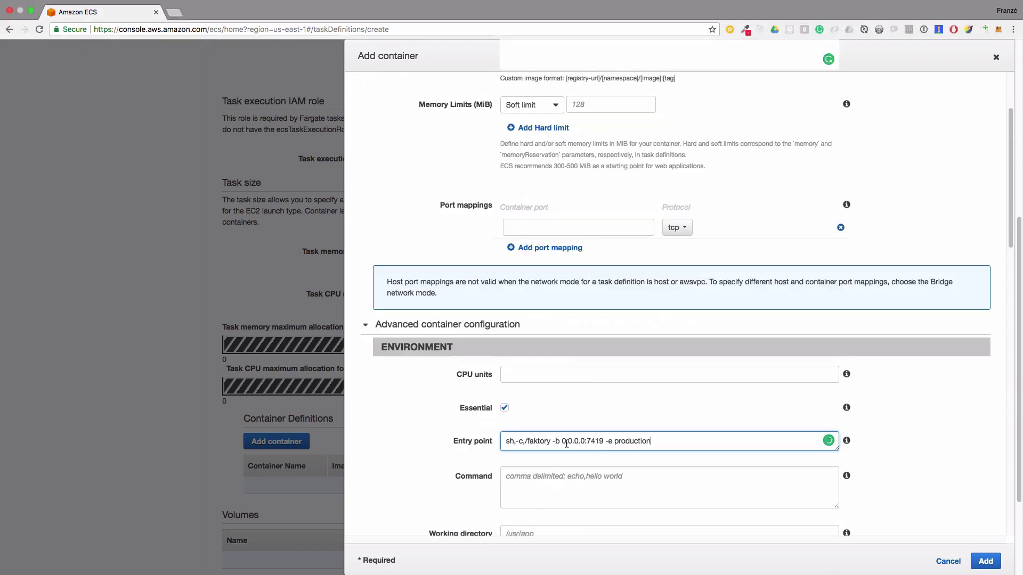
pyautogui.scroll(-2, 595, 278)
pyautogui.write('FAKTORY_PASSWORD')
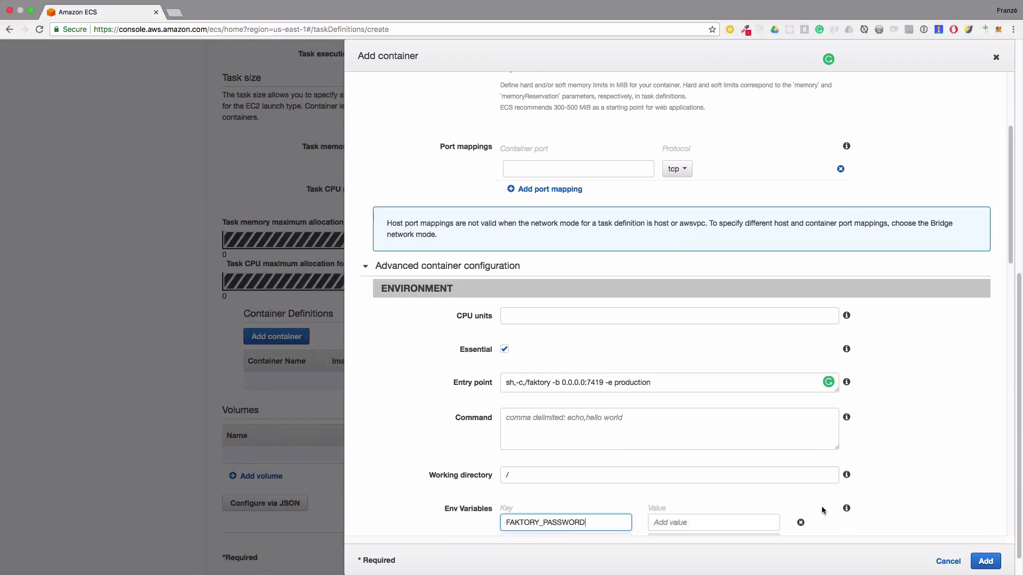
pyautogui.scroll(-1, 744, 461)
pyautogui.click(713, 543)
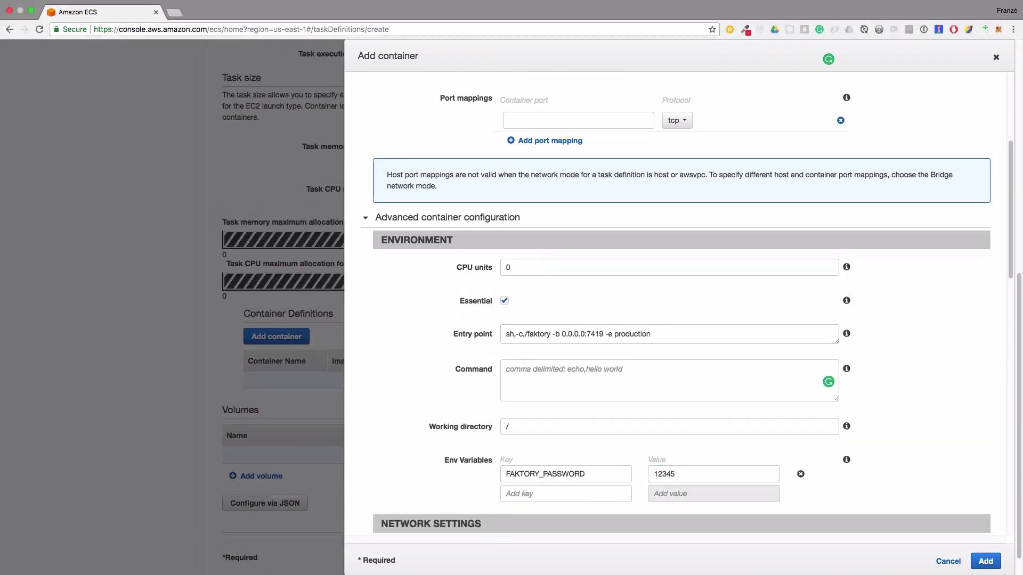
pyautogui.scroll(-3, 889, 389)
pyautogui.scroll(-5, 890, 388)
pyautogui.click(986, 561)
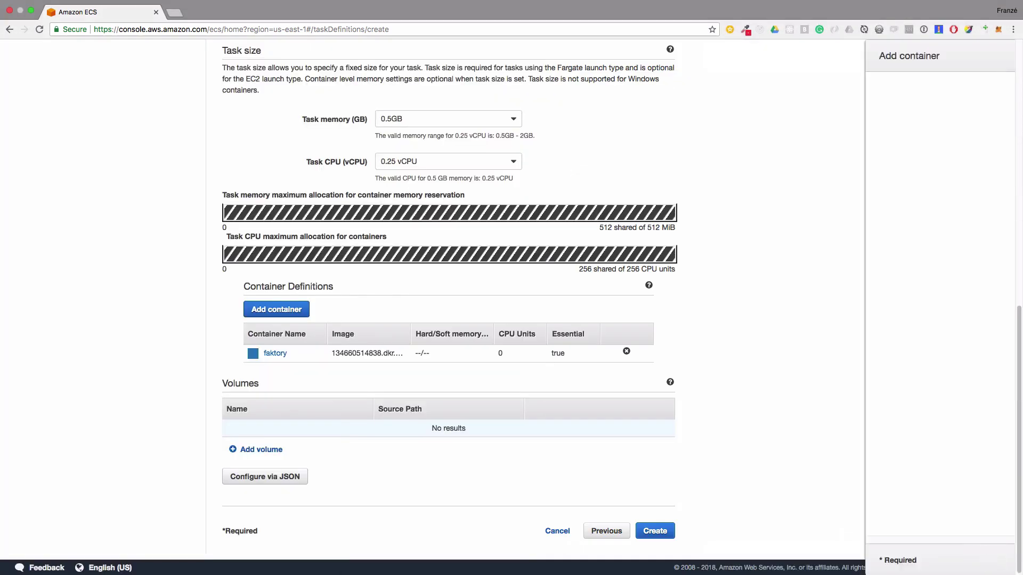
# Create the faktory-task task definition and start a new service in the Produciton cluster.
pyautogui.click(655, 533)
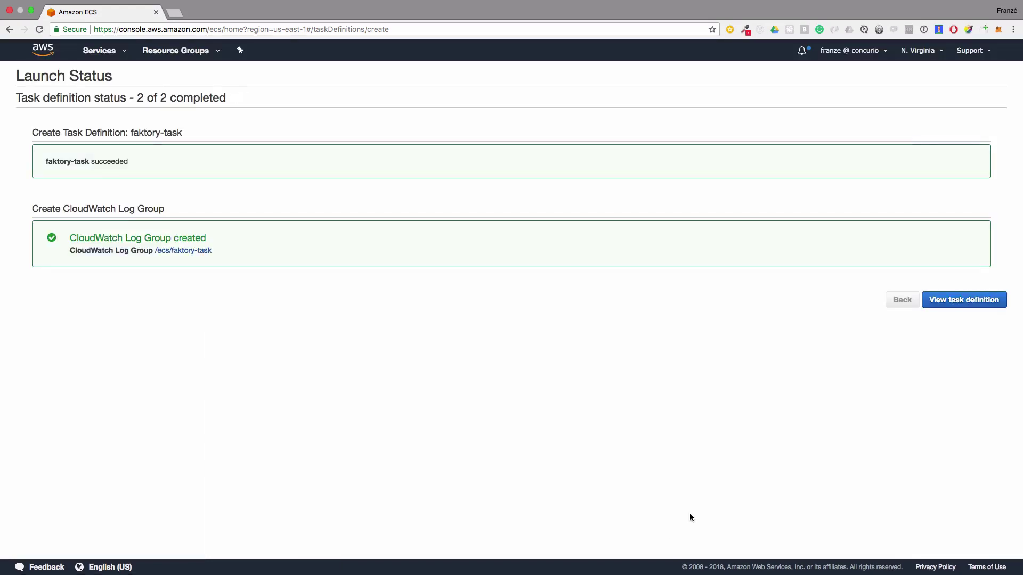
pyautogui.click(965, 300)
pyautogui.click(41, 97)
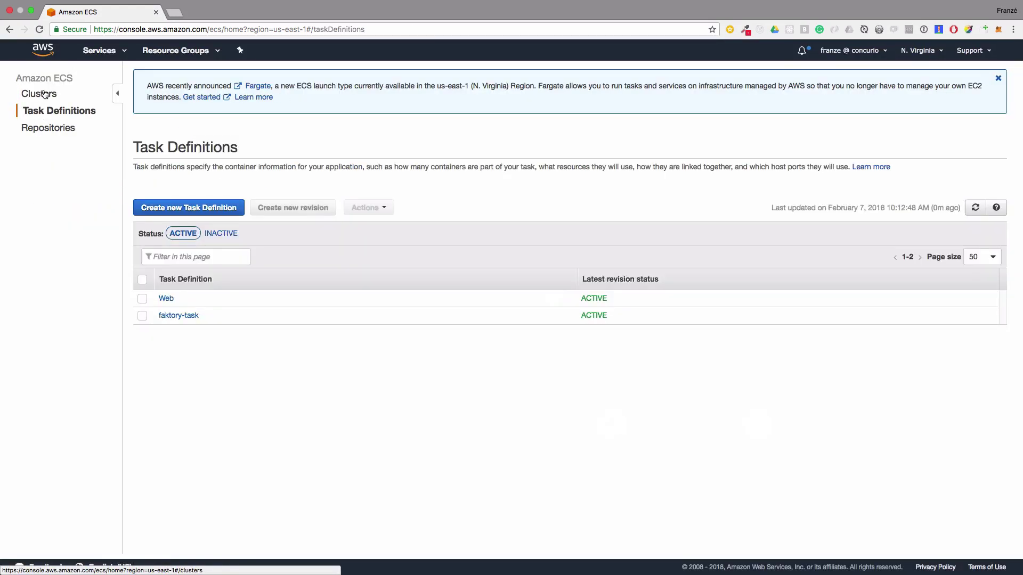
pyautogui.click(170, 304)
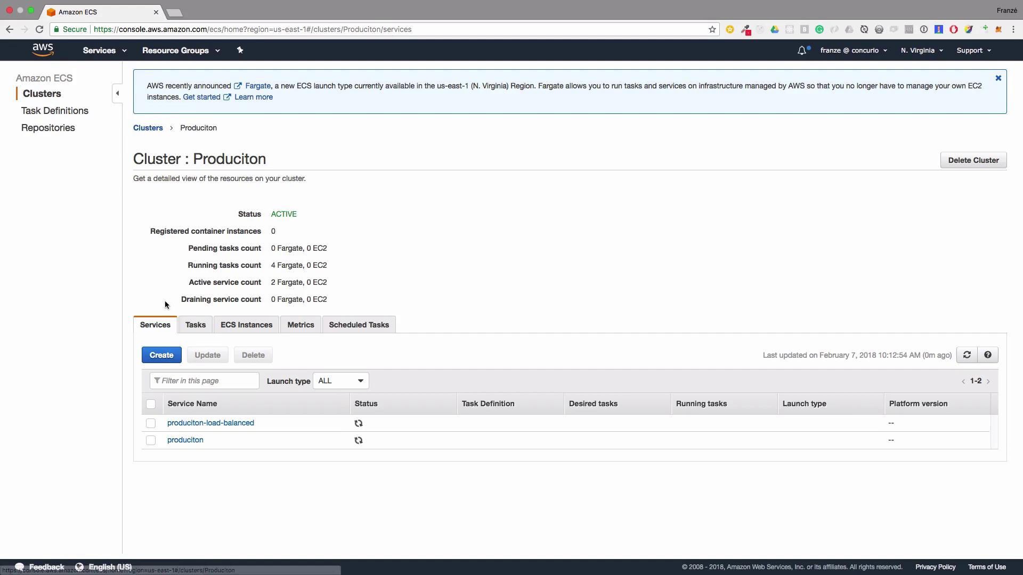
pyautogui.click(160, 355)
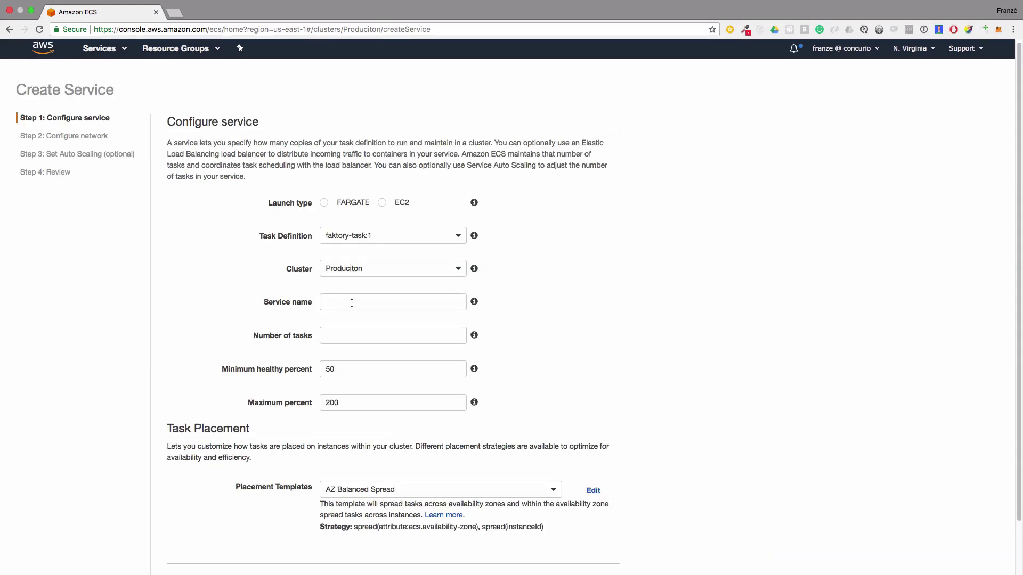
# Set up a Fargate service named faktory running 1 task.
pyautogui.click(324, 205)
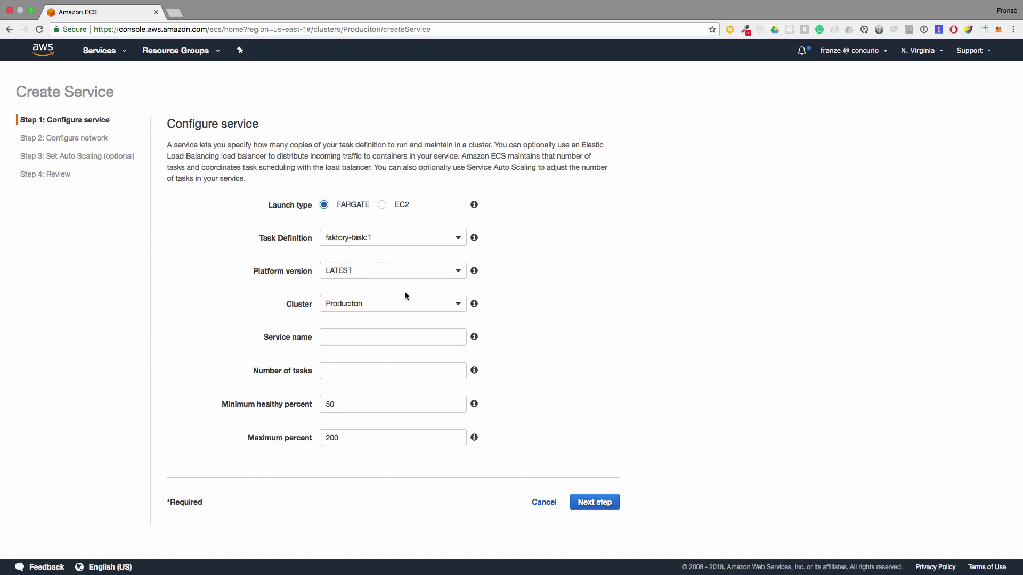
pyautogui.click(385, 334)
pyautogui.write('fak')
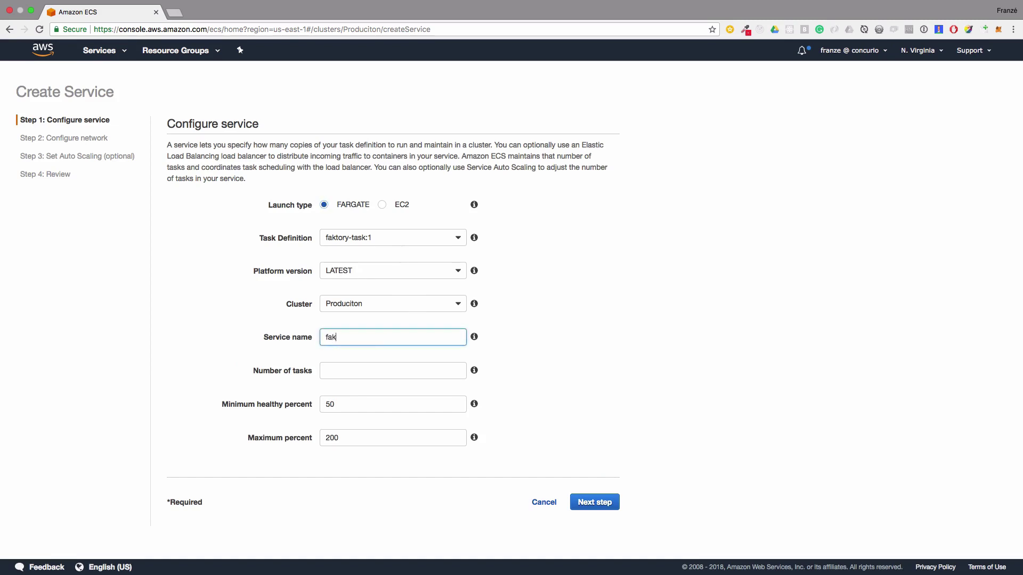
pyautogui.write('tort')
pyautogui.press('BackSpace')
pyautogui.write('y')
pyautogui.press('Tab')
pyautogui.write('1')
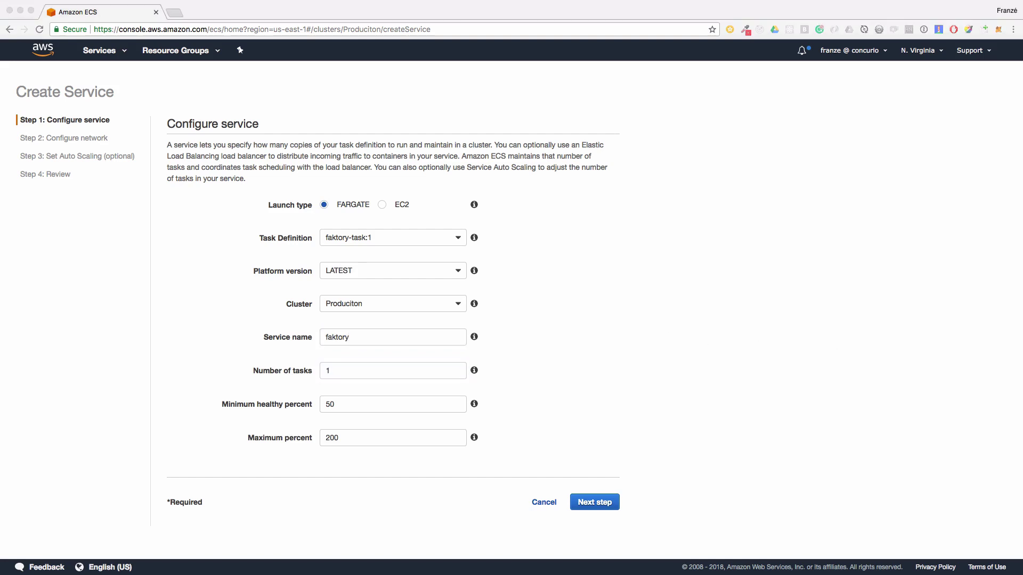
pyautogui.click(594, 502)
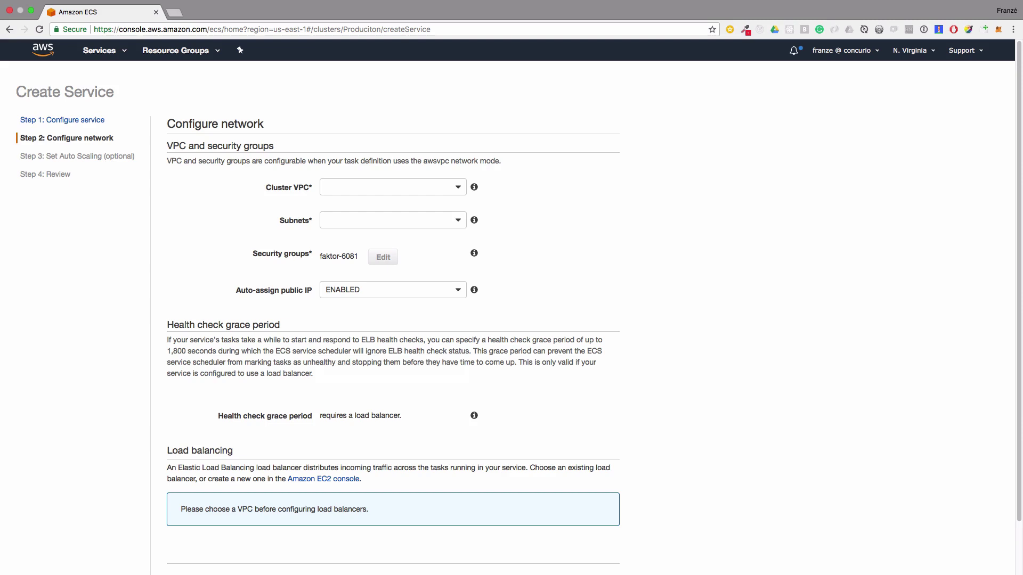
# Put the service in vpc-c8794bad and subnet-606fe74b (us-east-1a), with load balancer type None.
pyautogui.click(392, 187)
pyautogui.click(376, 204)
pyautogui.click(376, 217)
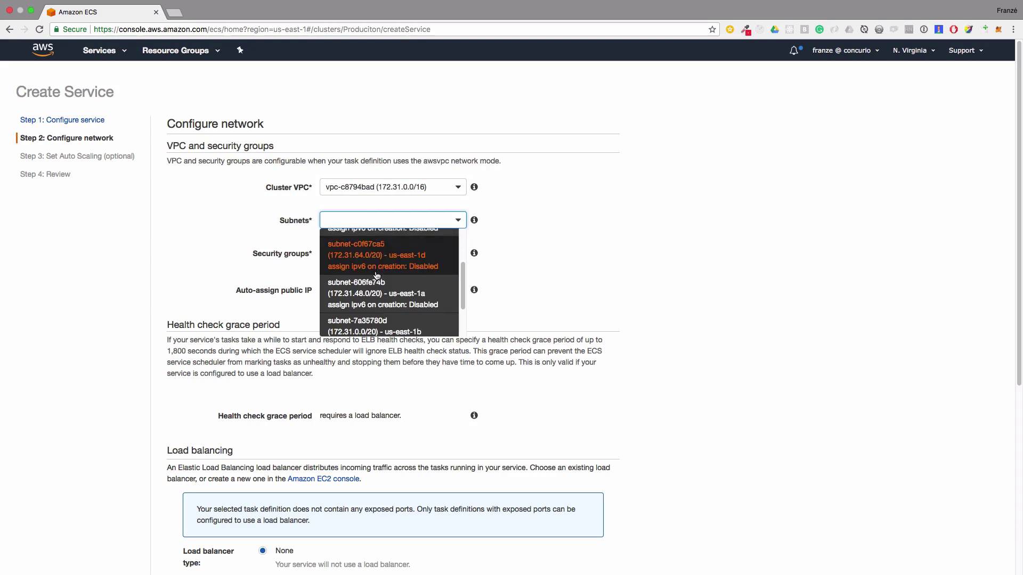
pyautogui.scroll(-3, 391, 272)
pyautogui.scroll(-2, 416, 265)
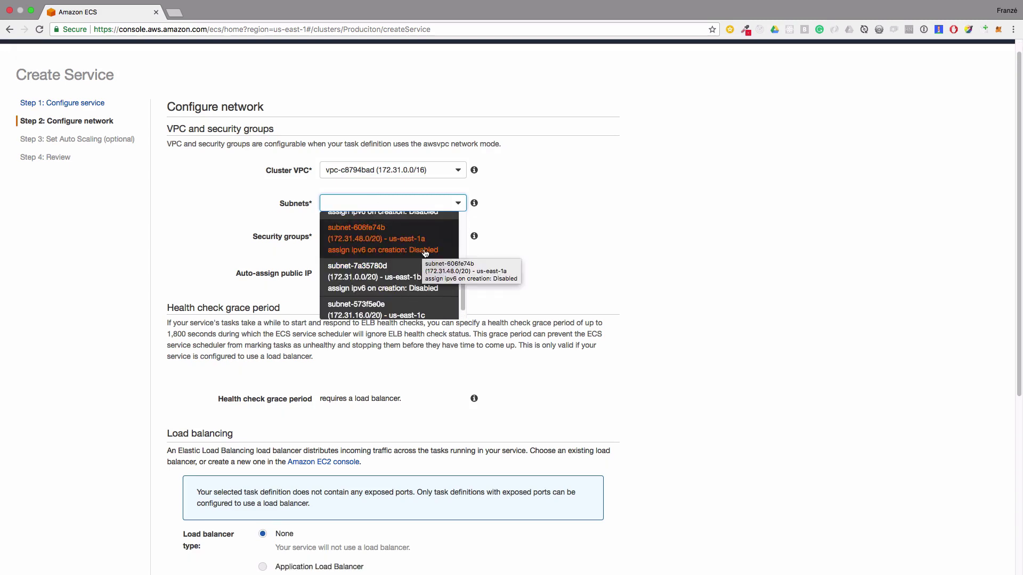
pyautogui.click(424, 250)
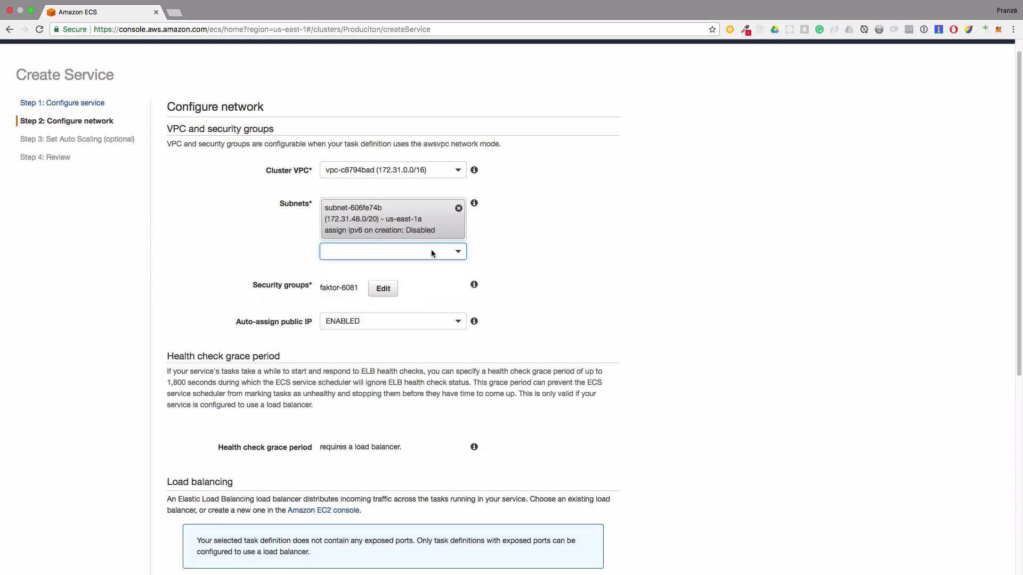
pyautogui.scroll(-1, 431, 253)
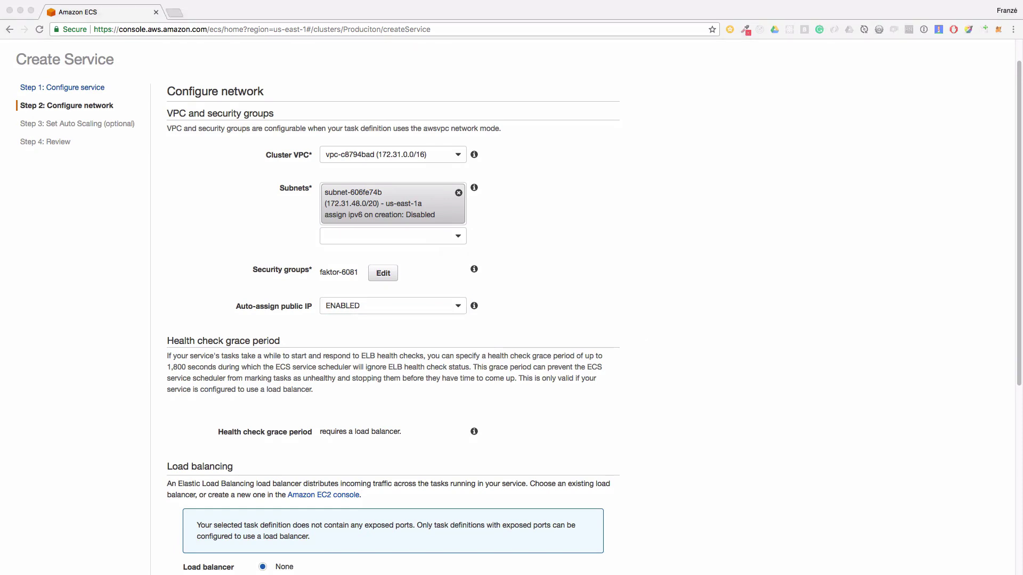
pyautogui.scroll(-5, 756, 378)
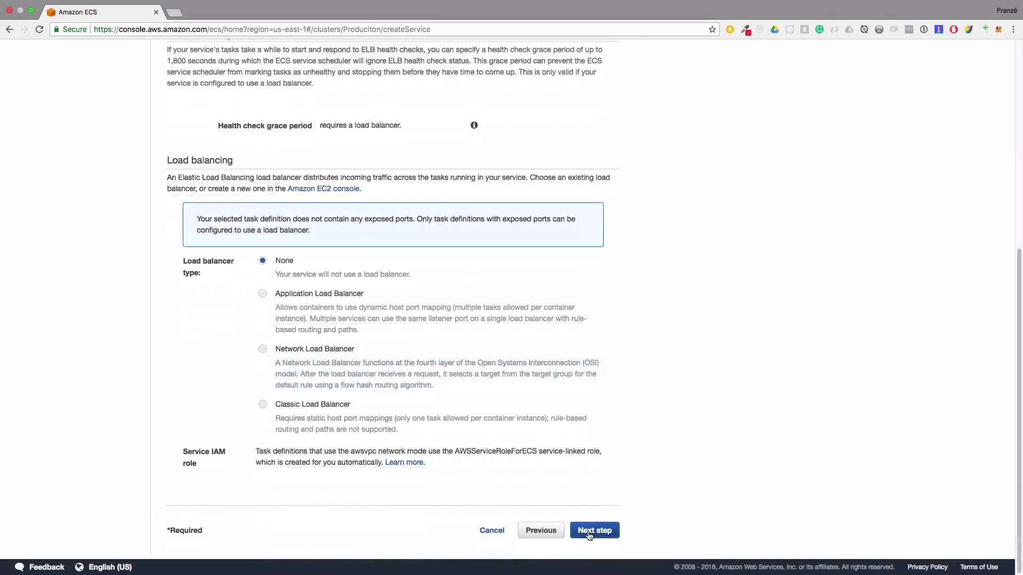
pyautogui.click(589, 533)
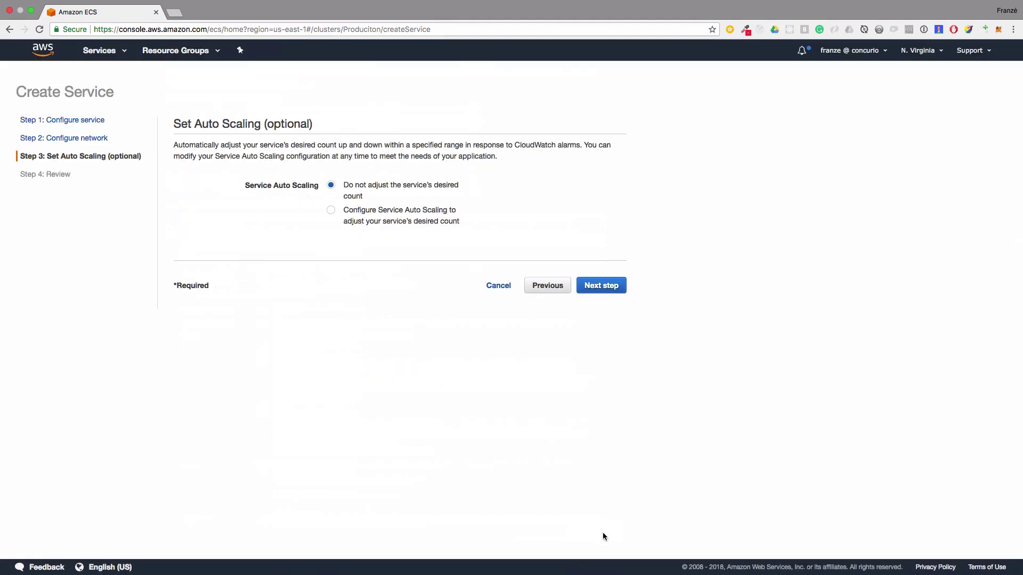
# Keep auto scaling at 'Do not adjust', review, and create the faktory service.
pyautogui.click(601, 286)
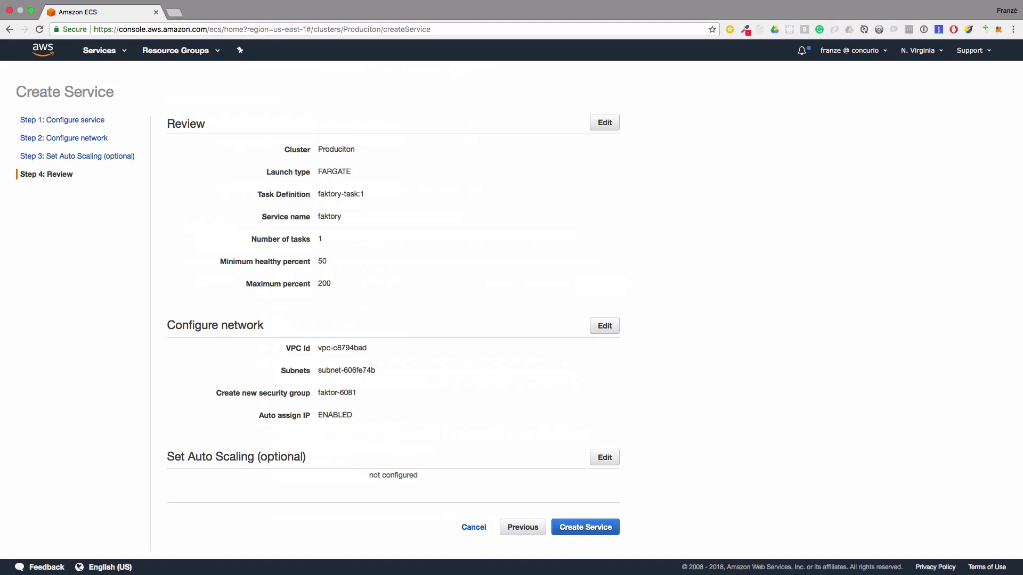
pyautogui.click(587, 526)
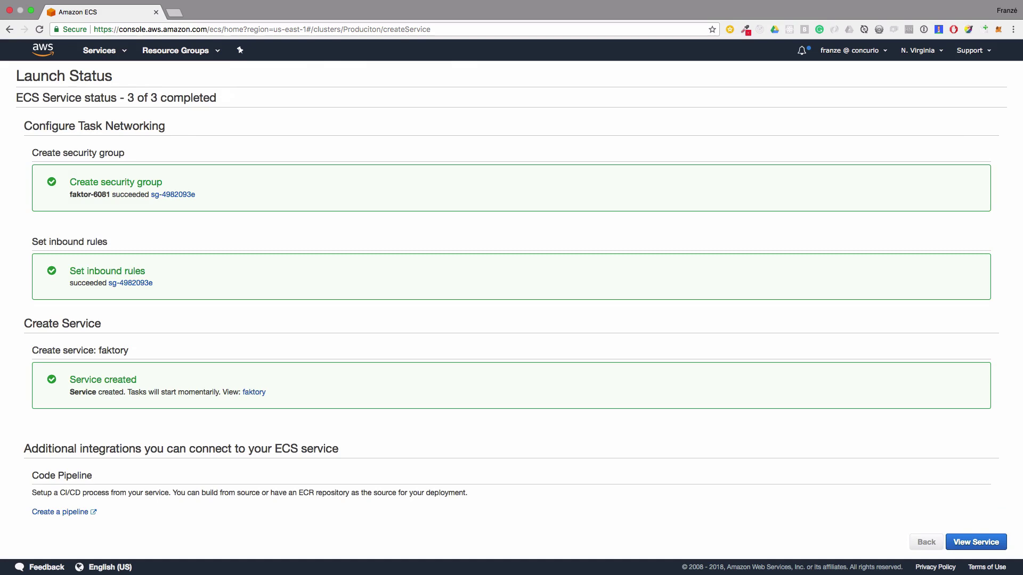
# View the new faktory service, then go back into the Produciton cluster.
pyautogui.click(976, 542)
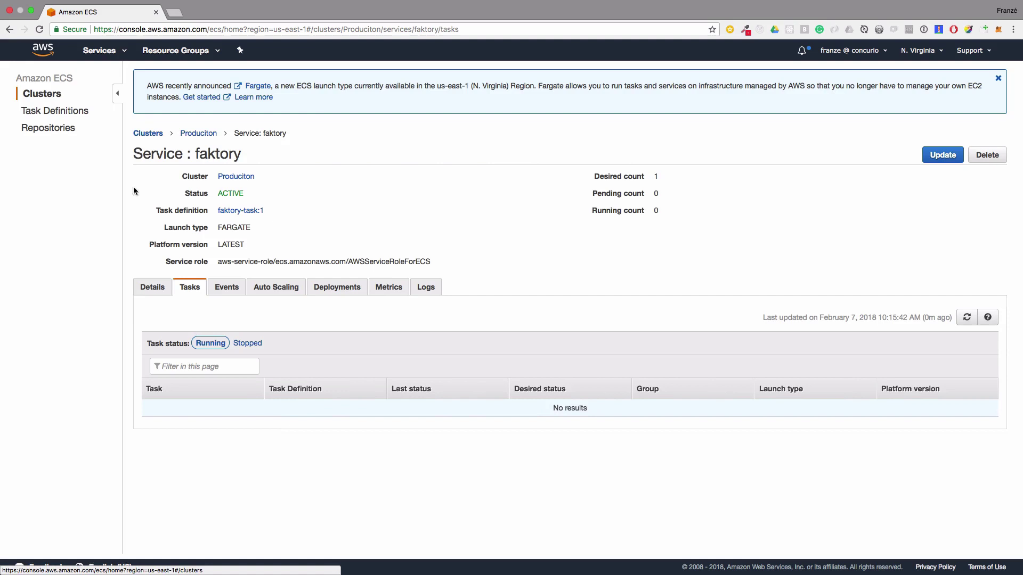
pyautogui.click(42, 94)
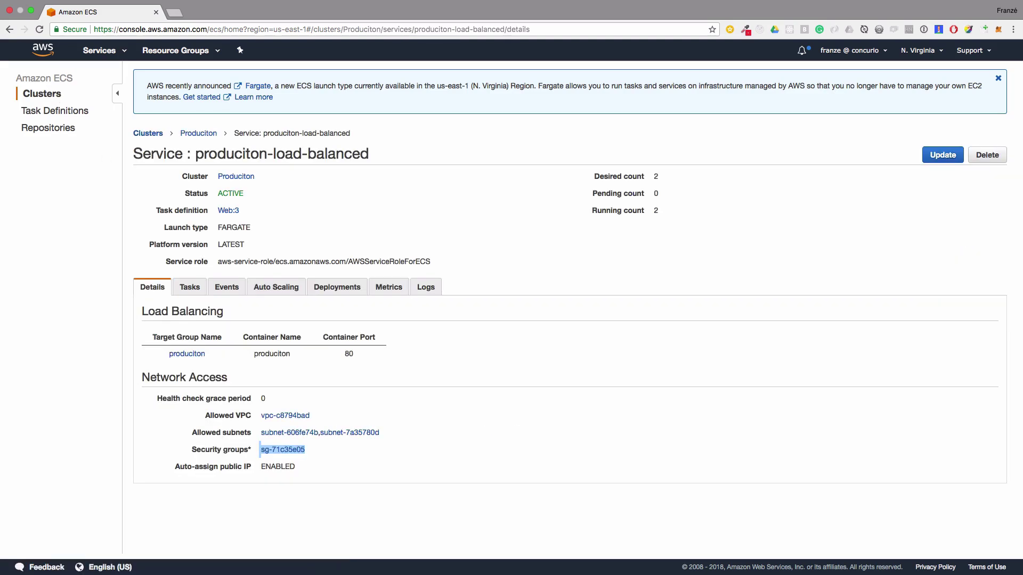
pyautogui.click(50, 130)
# Open the faktory service in the Produciton cluster and show its details.
pyautogui.click(176, 306)
pyautogui.click(178, 428)
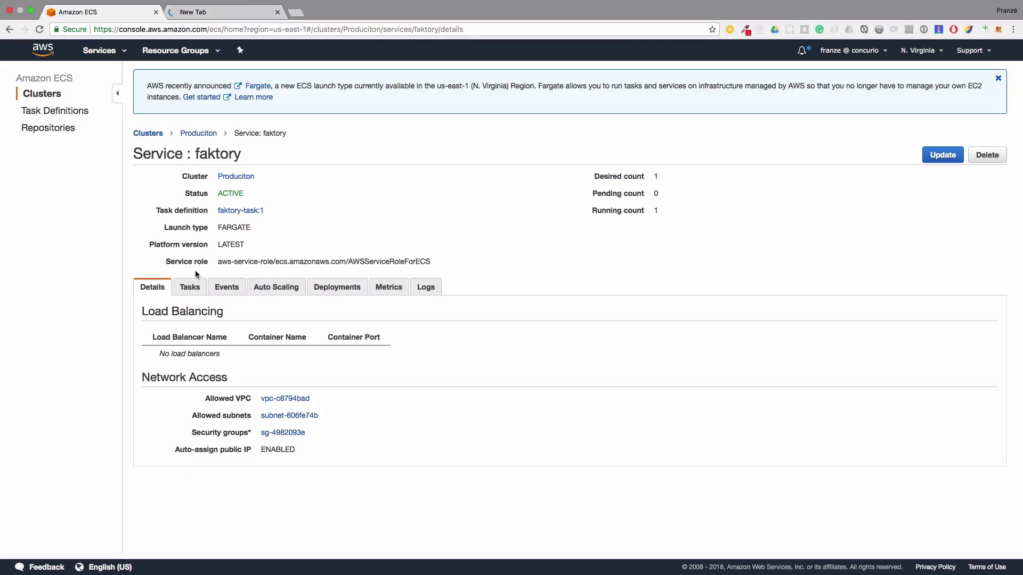
# Copy the running faktory task's public IP, 34.203.42.99.
pyautogui.click(190, 287)
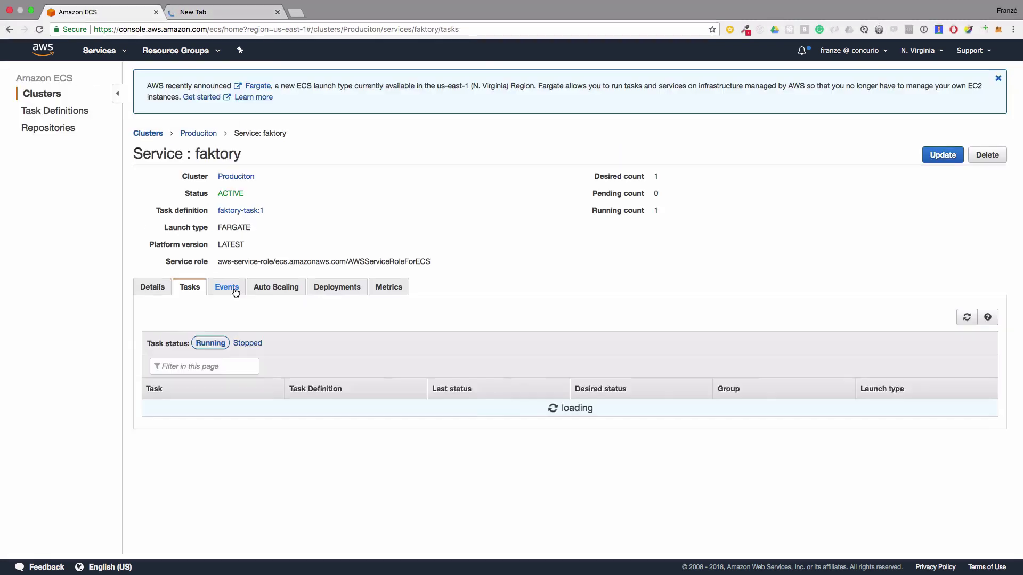
pyautogui.click(152, 287)
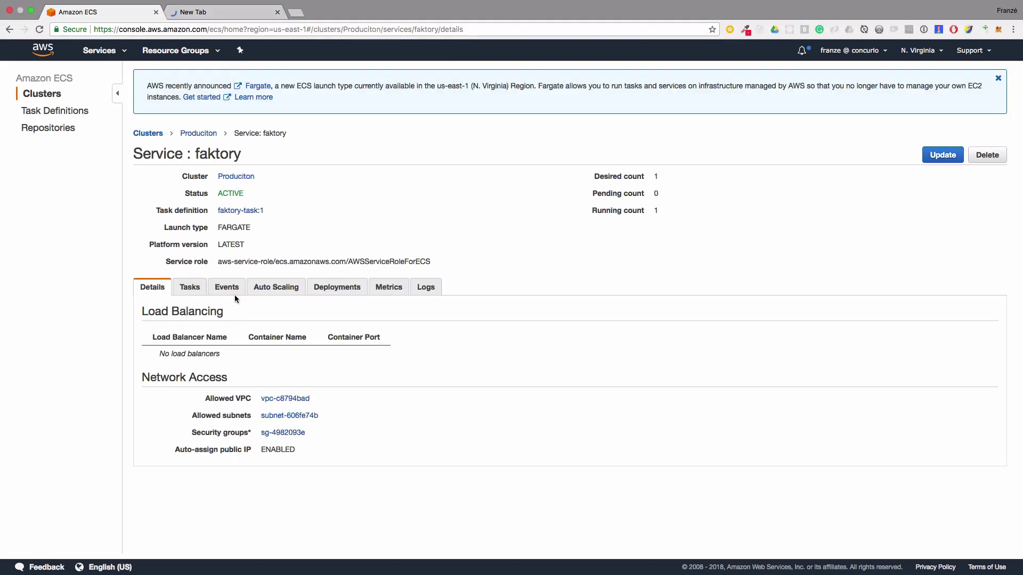
pyautogui.click(190, 287)
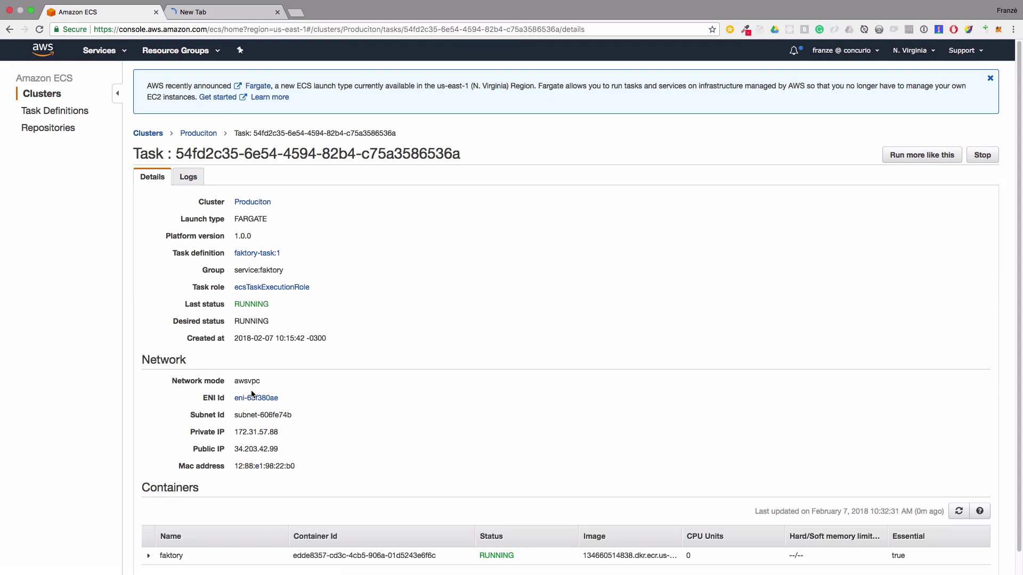
pyautogui.doubleClick(276, 449)
pyautogui.press('super+c')
pyautogui.click(216, 12)
# Load 34.203.42.99:7420 in a new tab and log in to the Faktory dashboard as admin.
pyautogui.press('super+v')
pyautogui.press('Return')
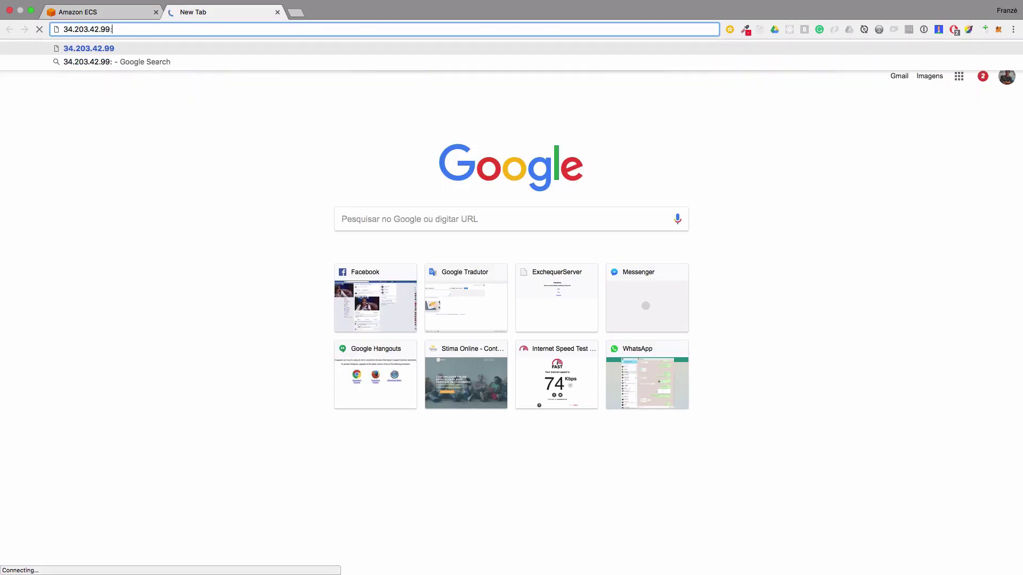
pyautogui.write(':7420')
pyautogui.press('Return')
pyautogui.click(200, 30)
pyautogui.press('super+Return')
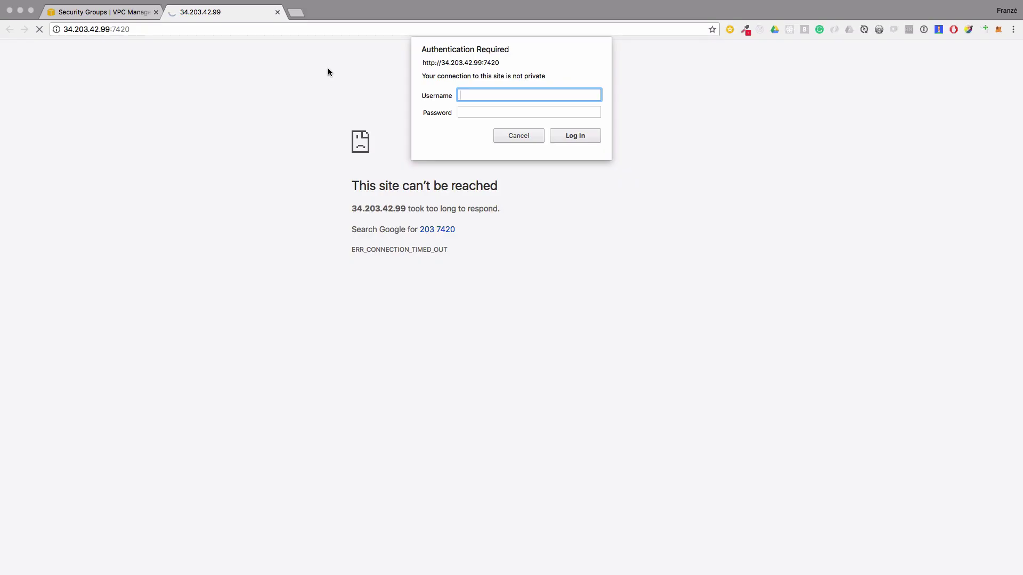
pyautogui.press('Tab')
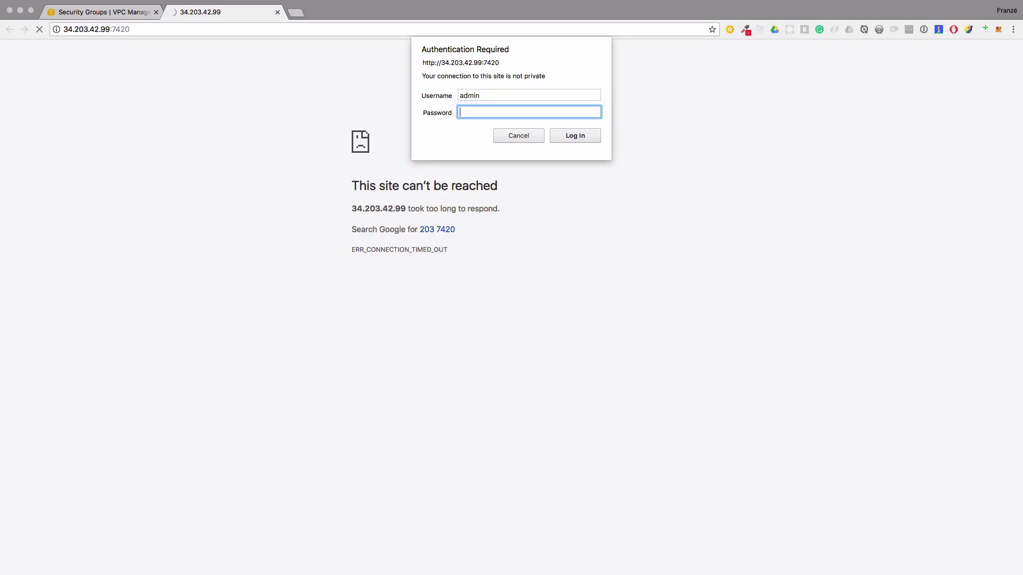
pyautogui.press('Return')
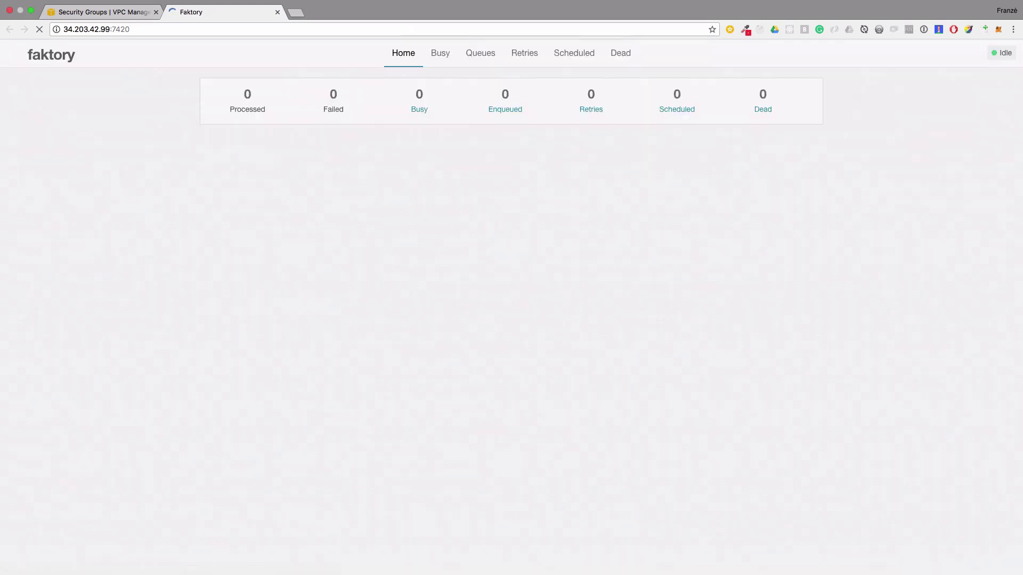
pyautogui.click(703, 46)
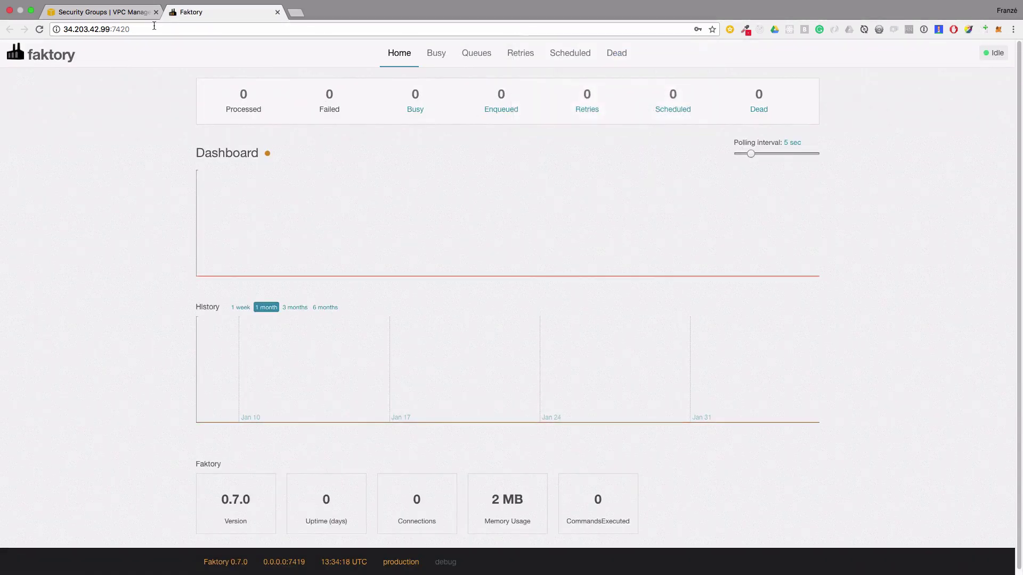
pyautogui.click(100, 11)
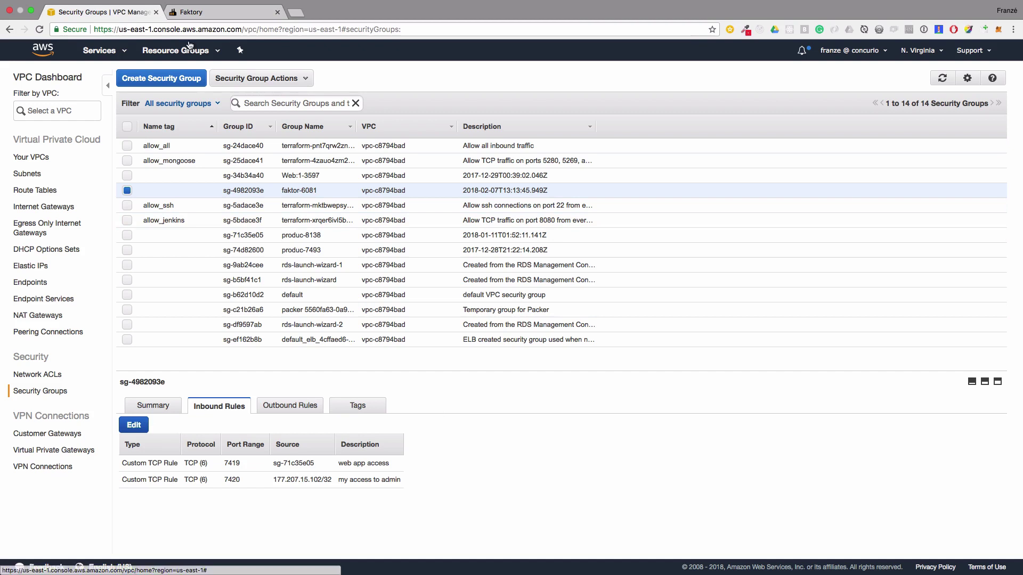
pyautogui.click(191, 12)
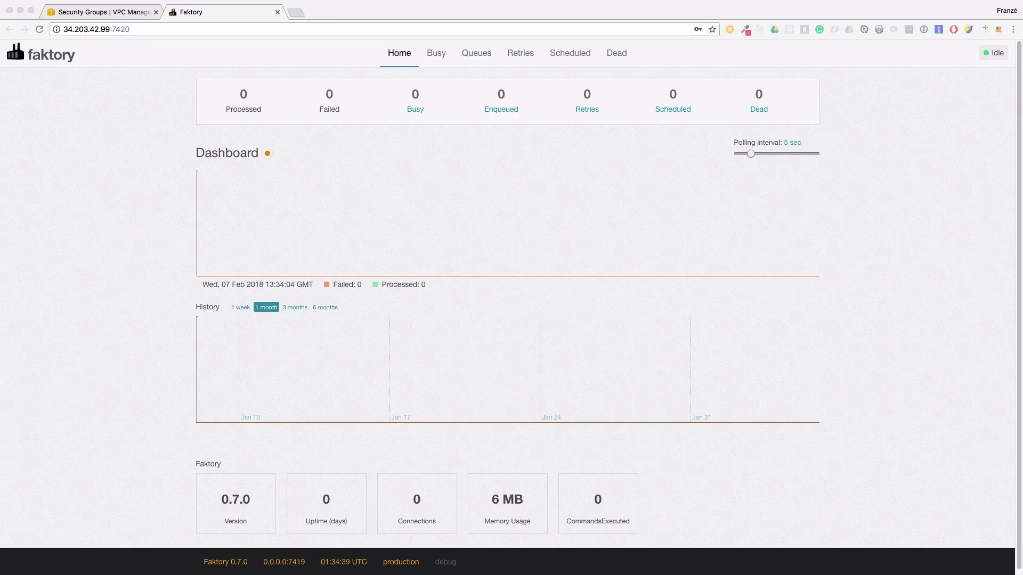
pyautogui.press('Return')
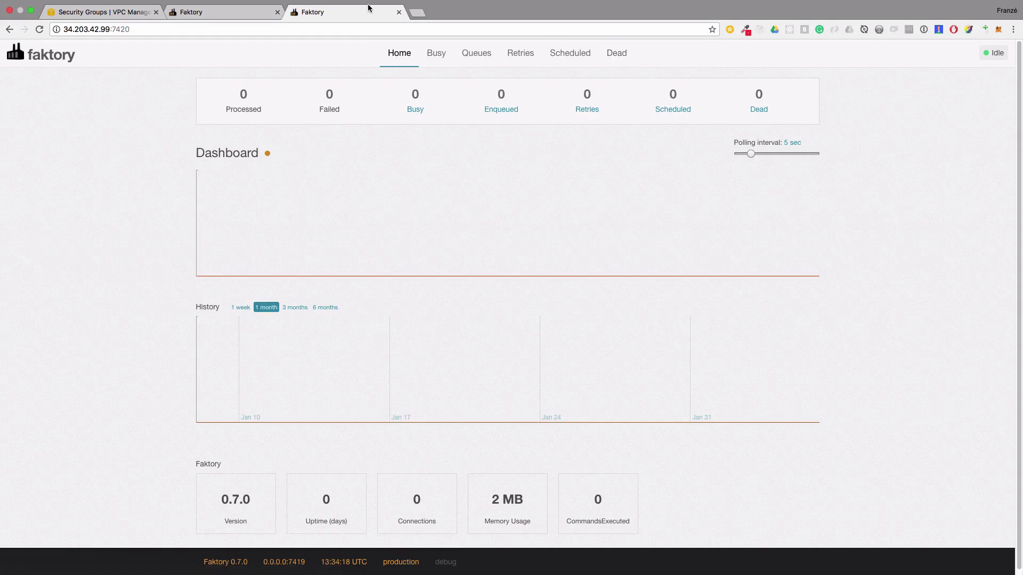
pyautogui.click(399, 11)
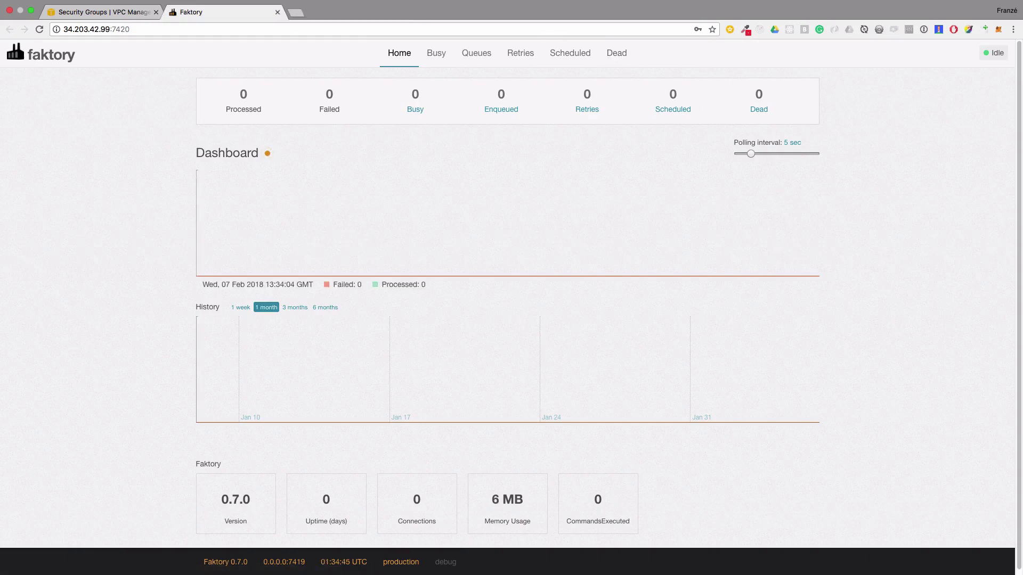